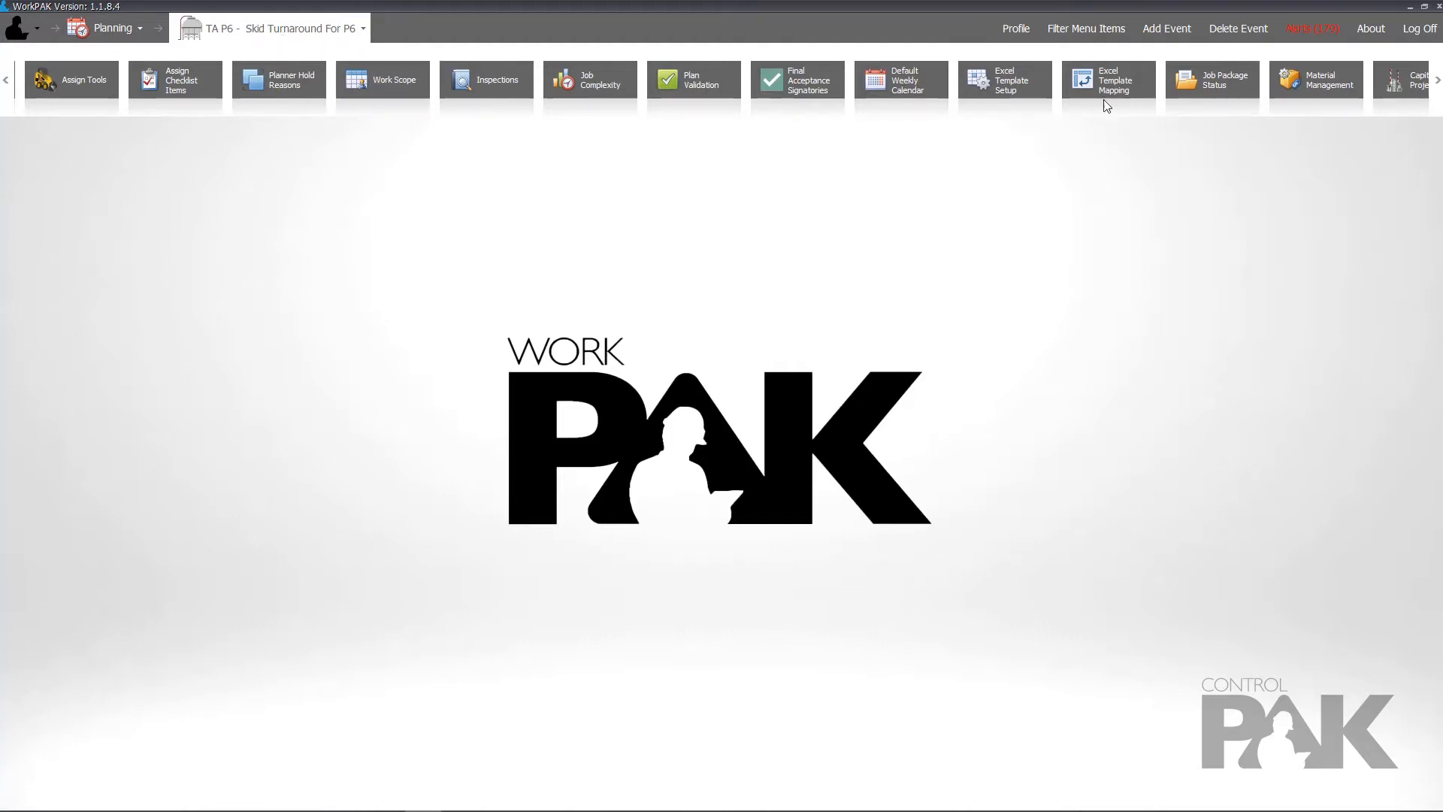
# Step: View the Excel Template Setup screen for the TA P6 skid turnaround event and return to the event's menu
pyautogui.scroll(-3, 1105, 91)
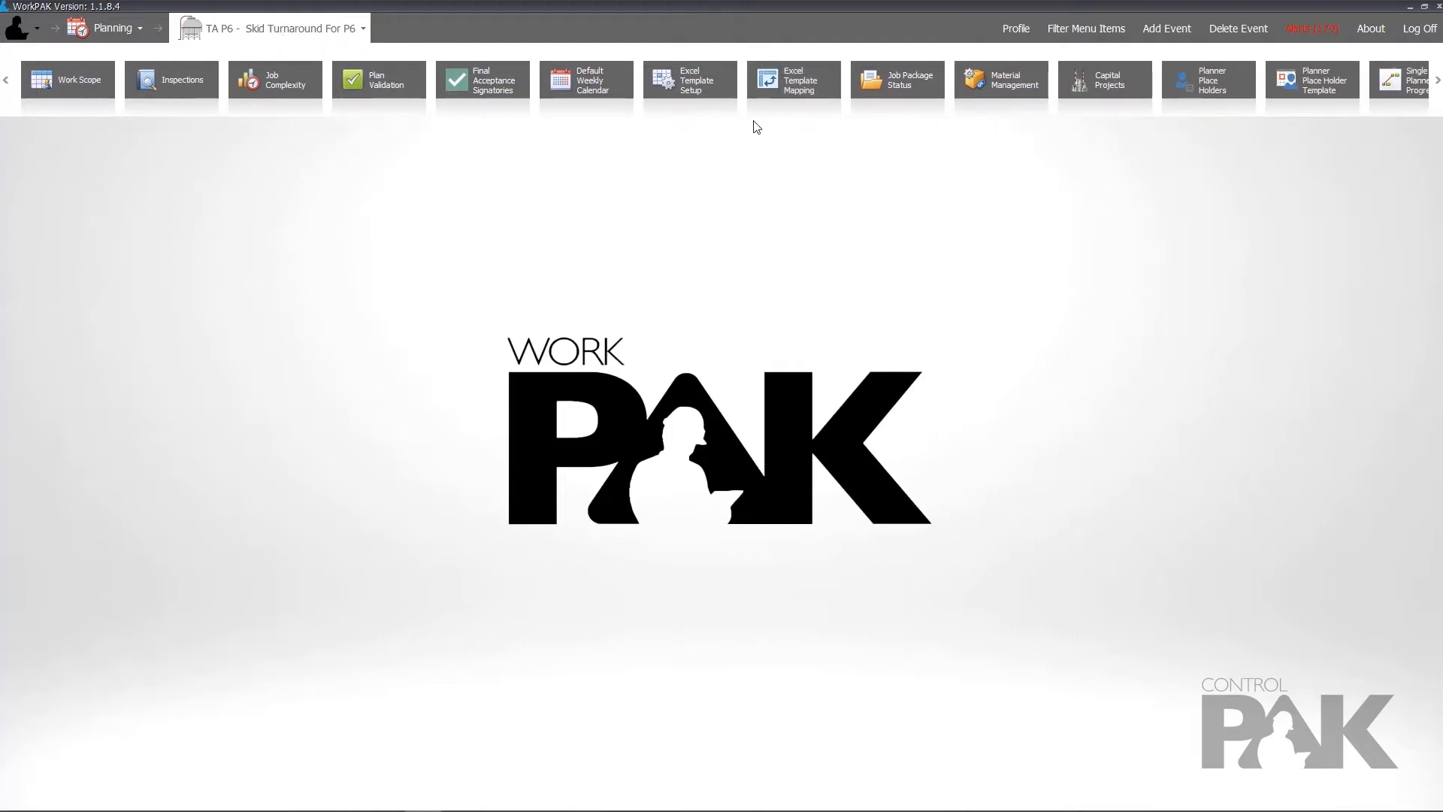
pyautogui.click(718, 79)
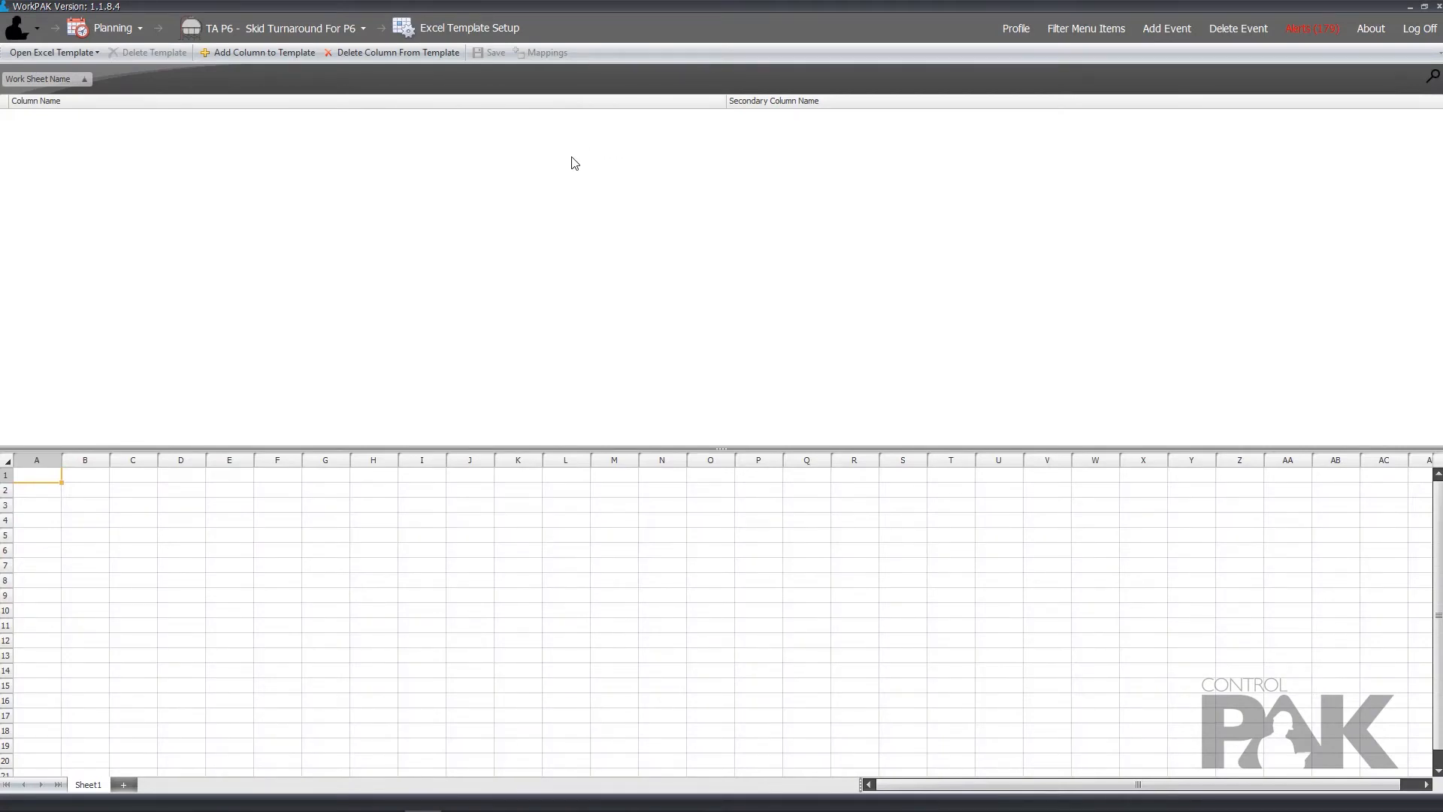
pyautogui.click(308, 28)
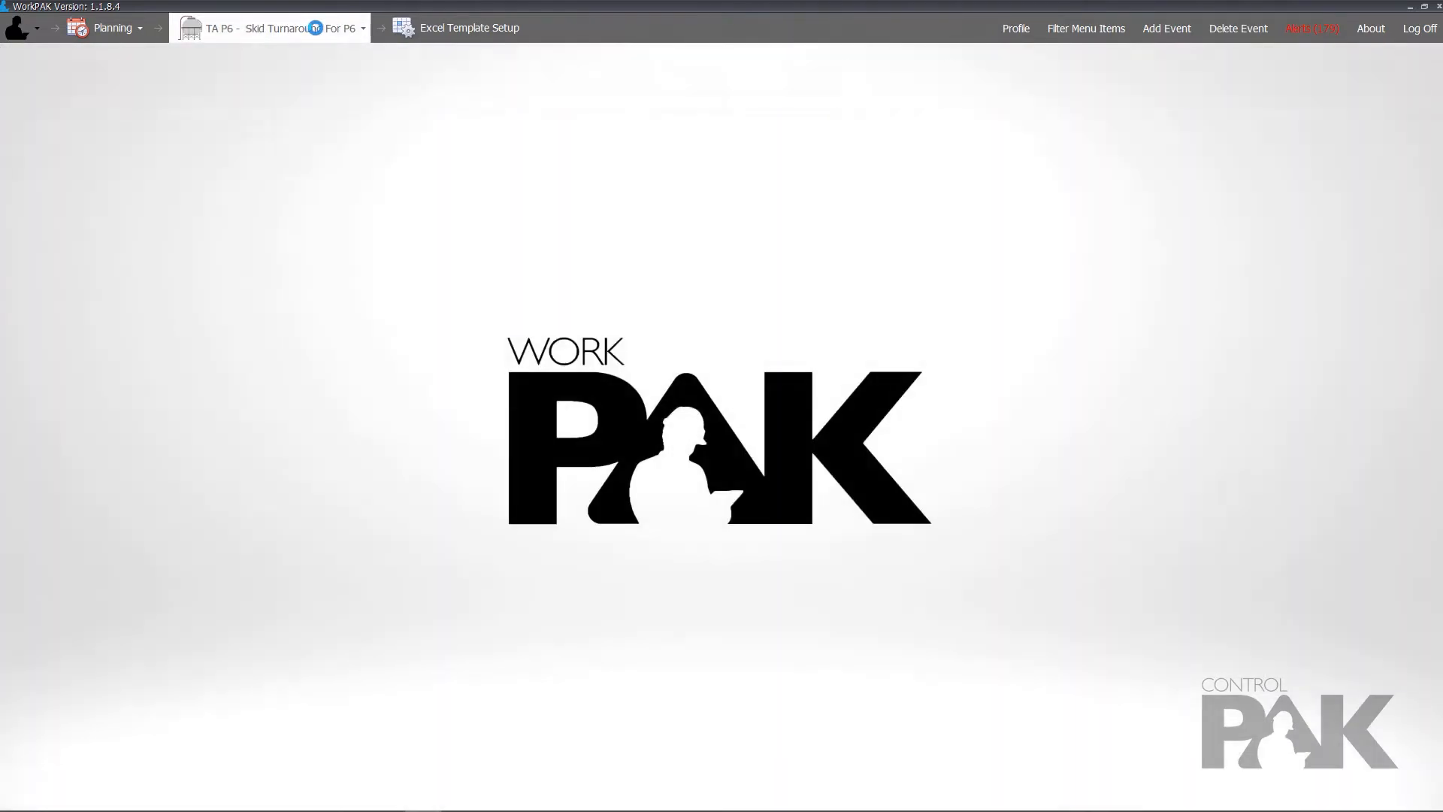
# Step: Display the P6 Skid Mapping - KS template in Excel Template Mapping and examine its WBS Code mapping row
pyautogui.click(826, 83)
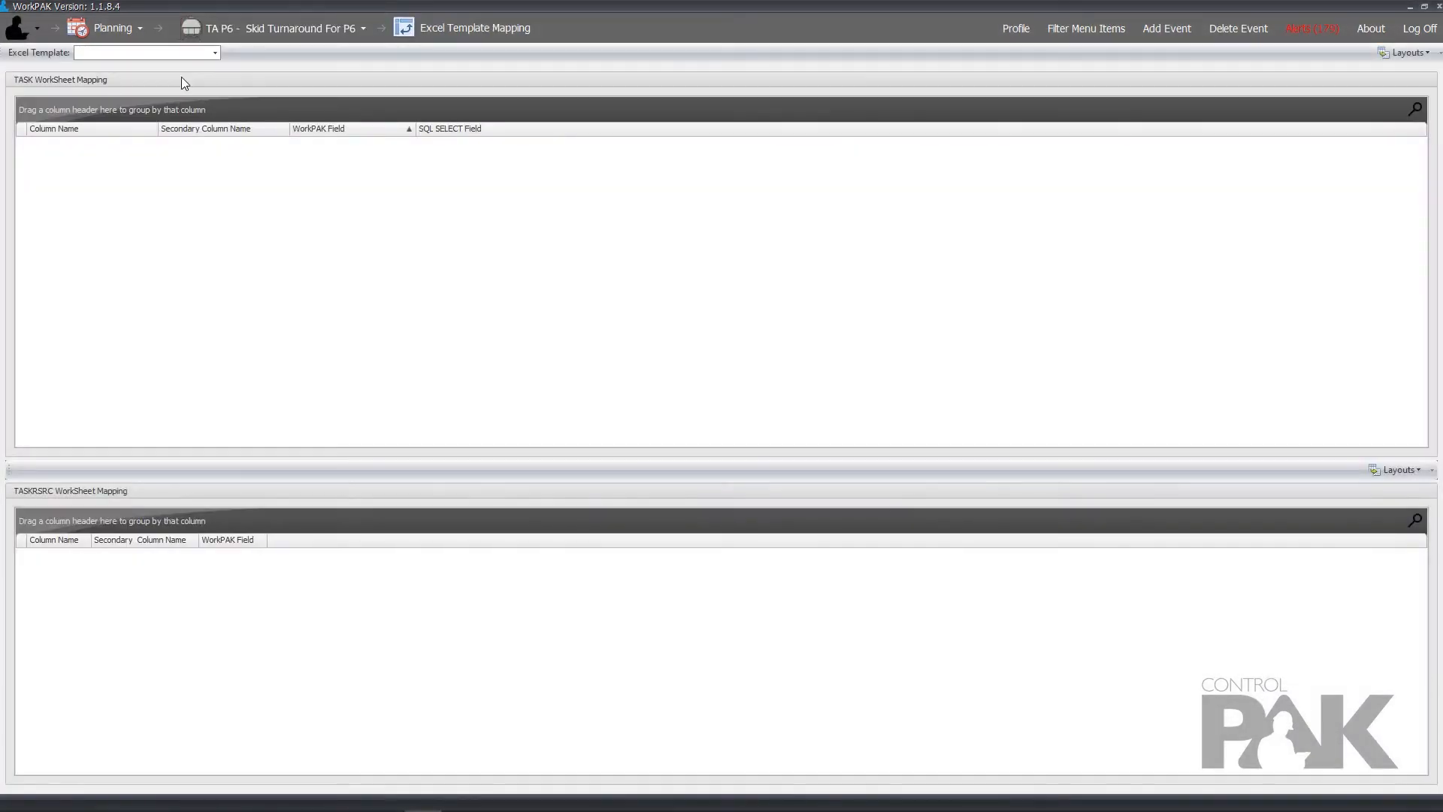
pyautogui.click(215, 52)
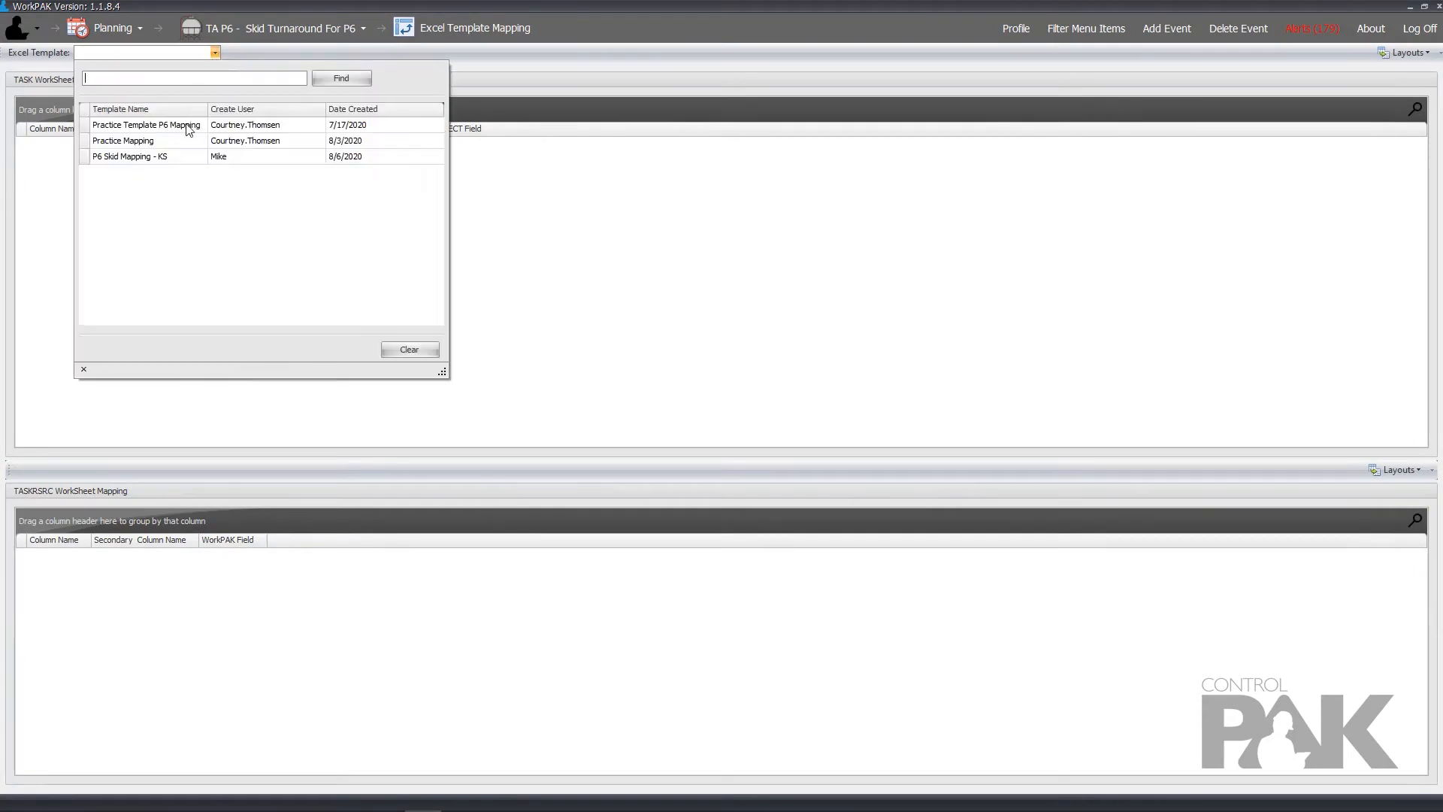
pyautogui.click(169, 158)
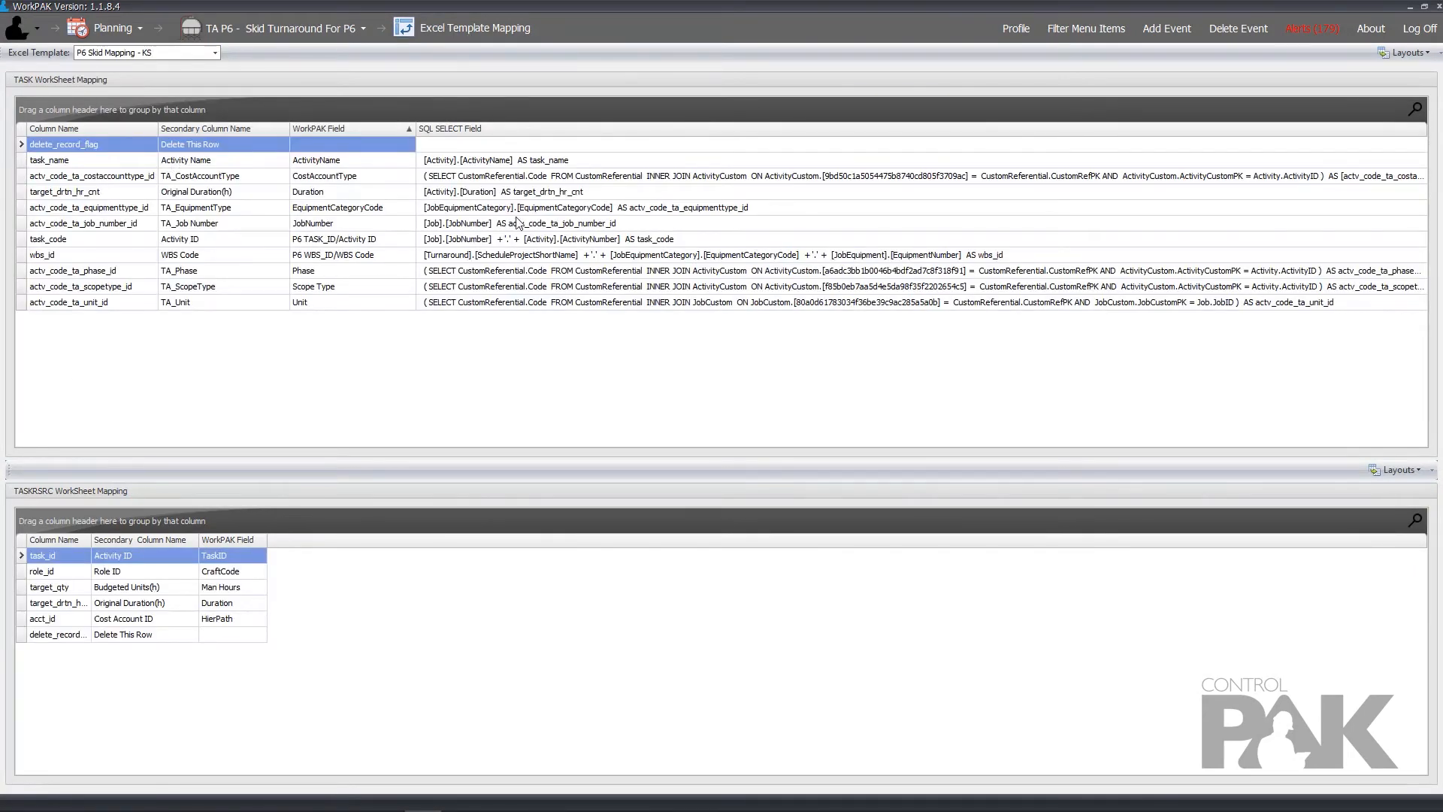
pyautogui.click(225, 255)
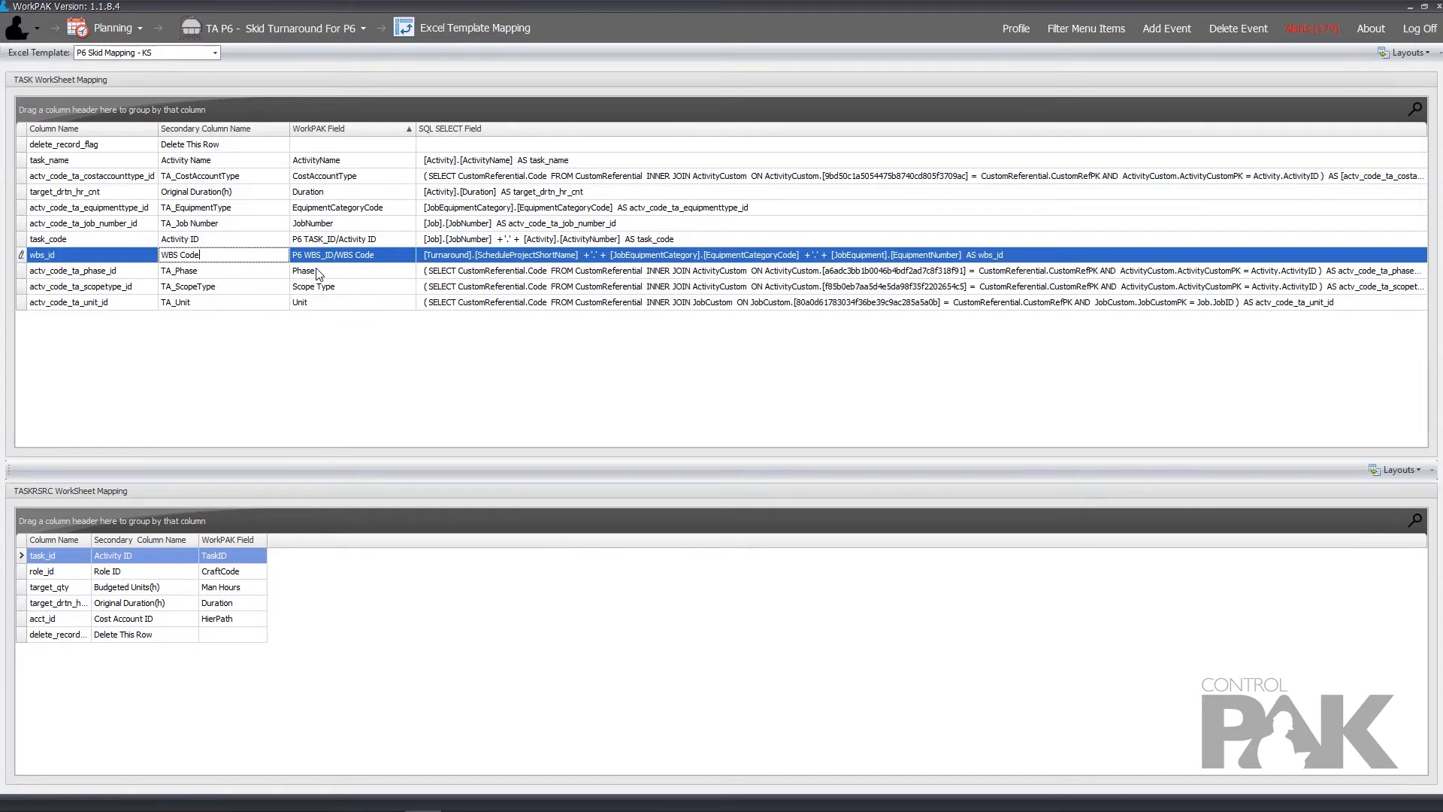
# Step: Open the event's Work Scope list and select the completed jobs 00001 through 00013
pyautogui.click(274, 30)
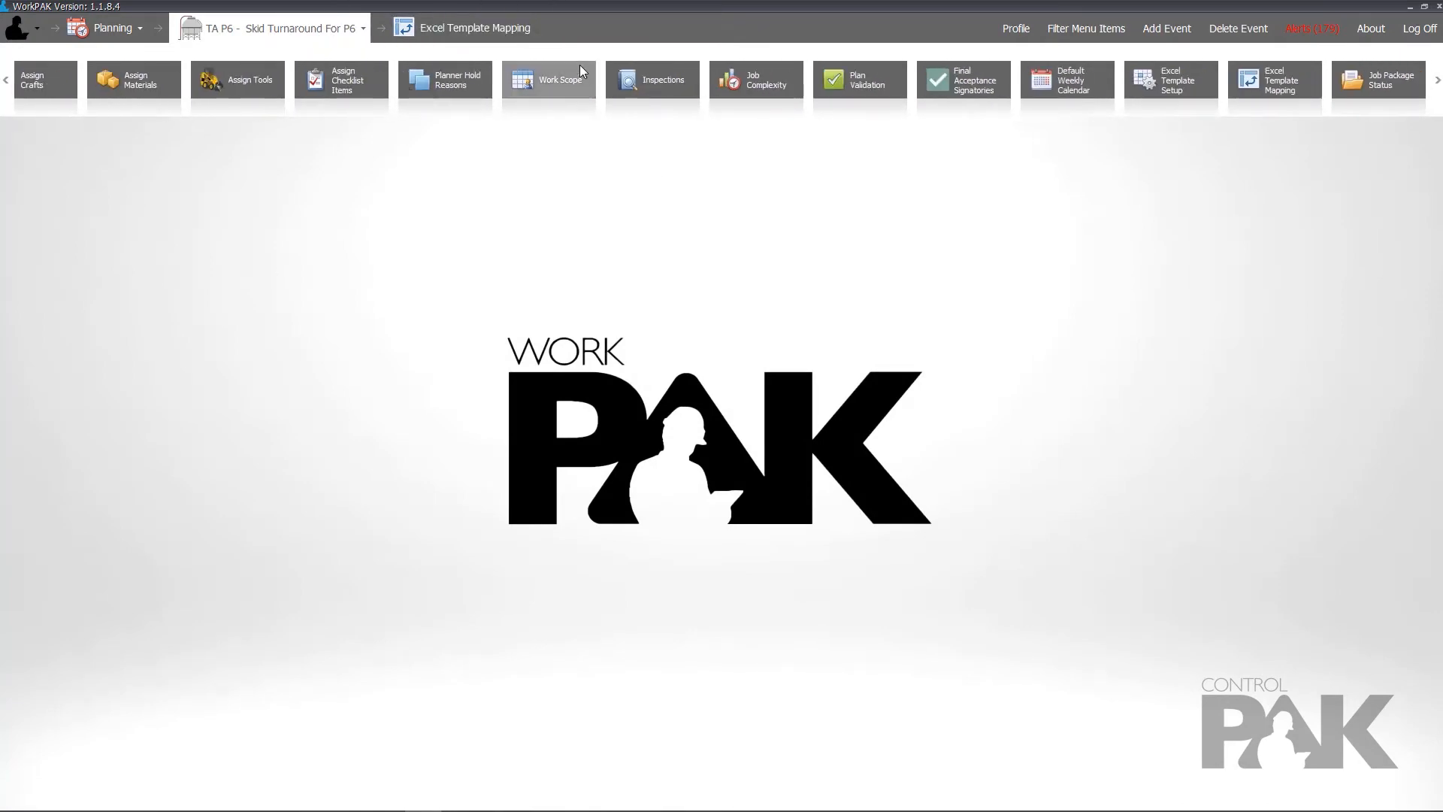
pyautogui.click(577, 67)
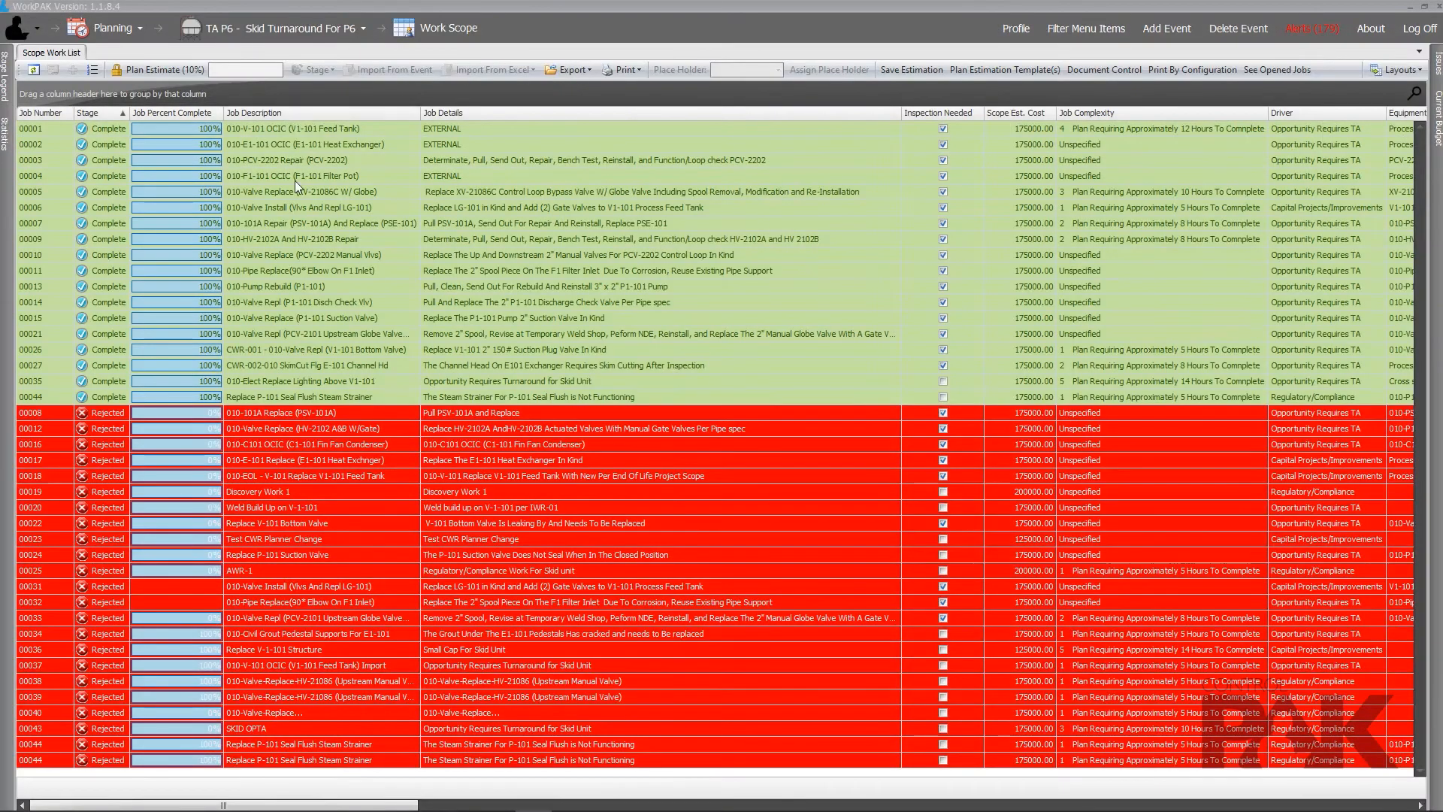
pyautogui.click(320, 130)
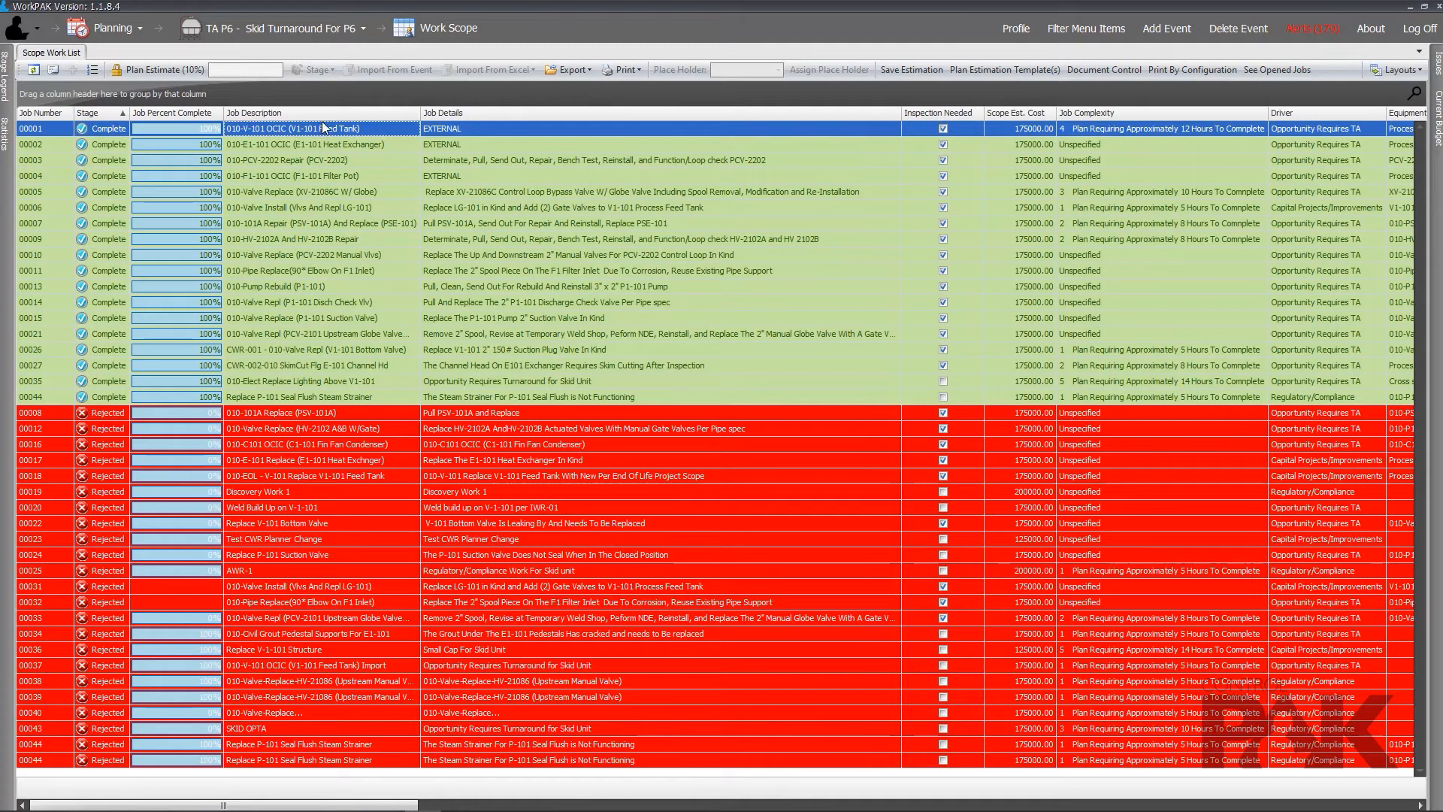
pyautogui.keyDown('shift'); pyautogui.click(300, 283); pyautogui.keyUp('shift')
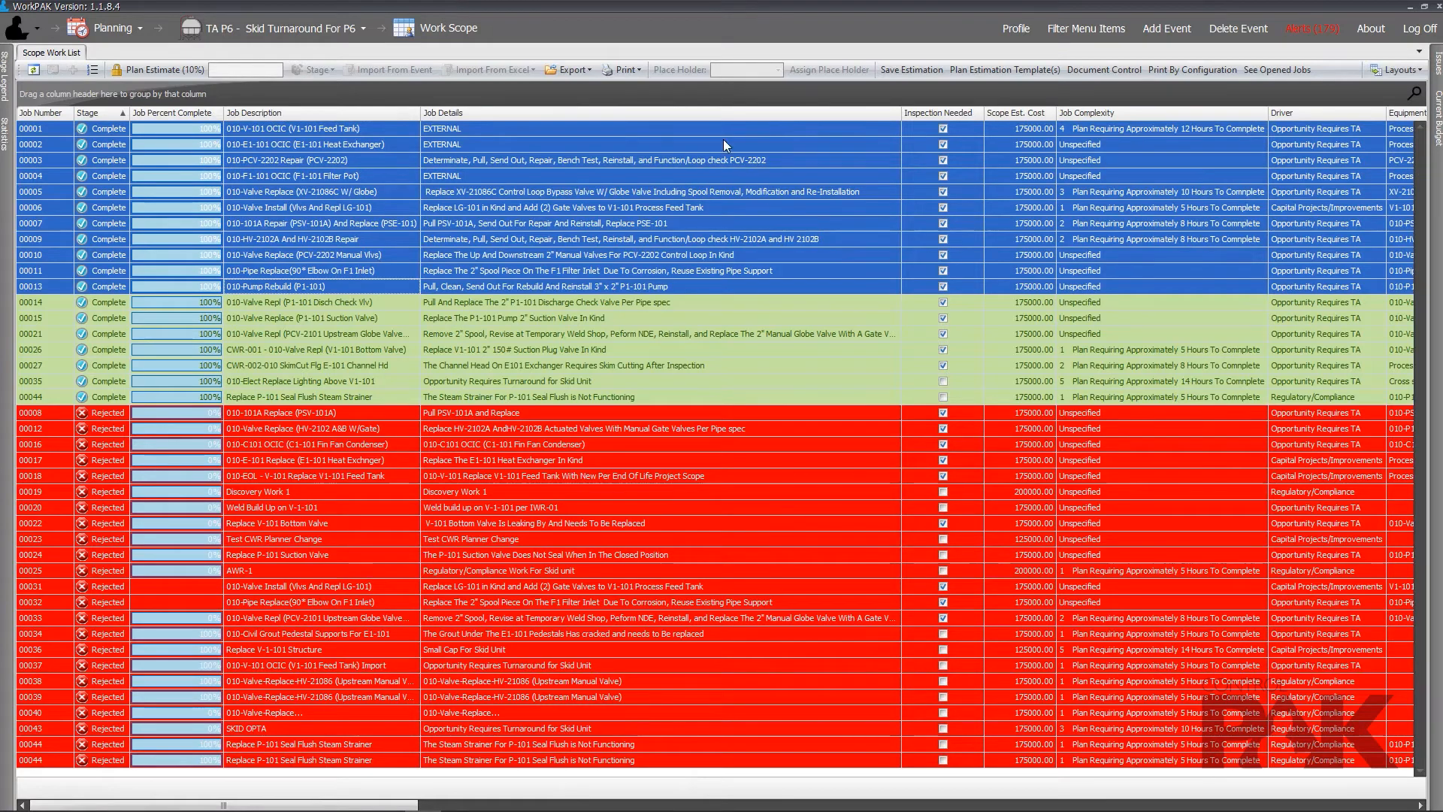
# Step: Start an export to schedule for the selected jobs, agreeing to include only exportable ones
pyautogui.click(580, 69)
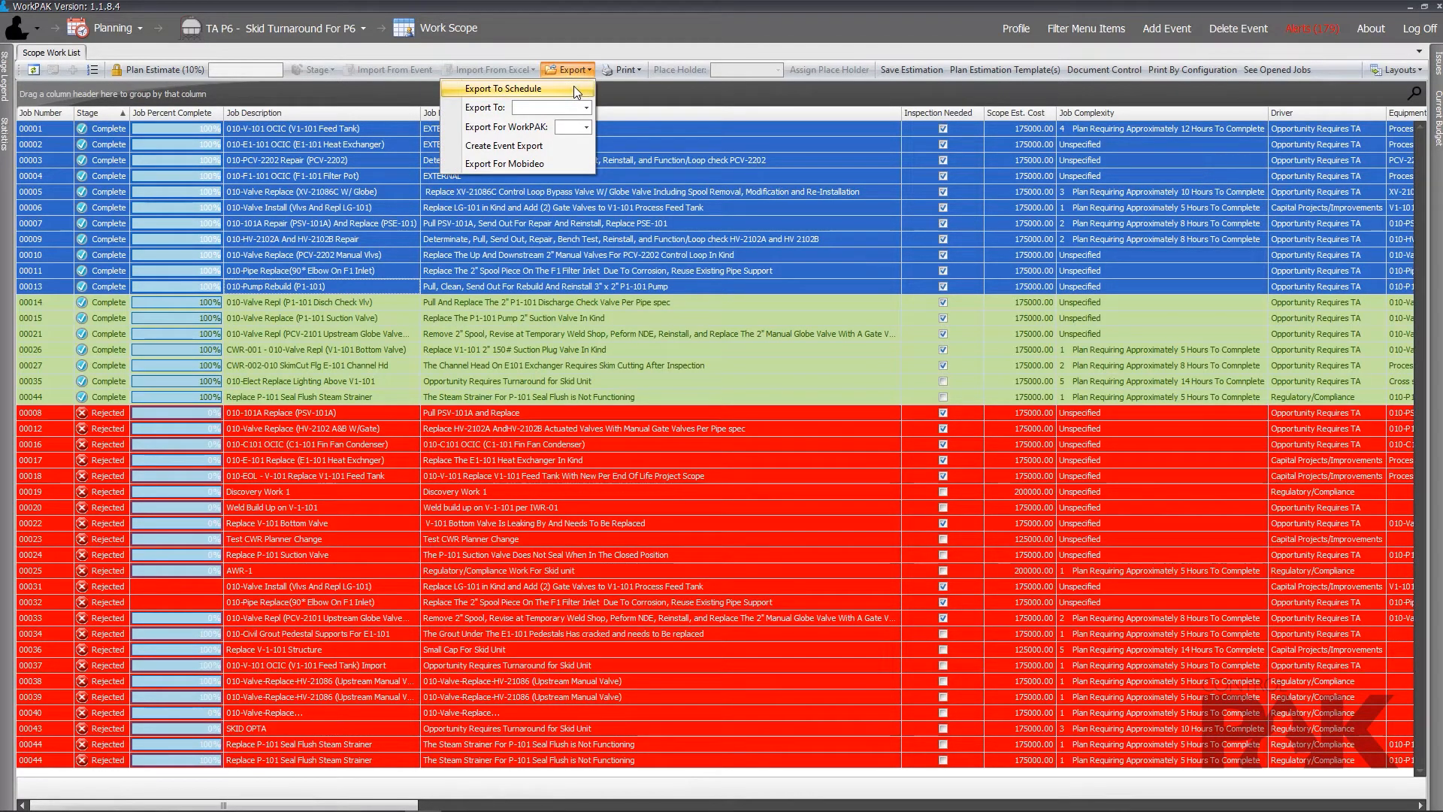
pyautogui.click(576, 90)
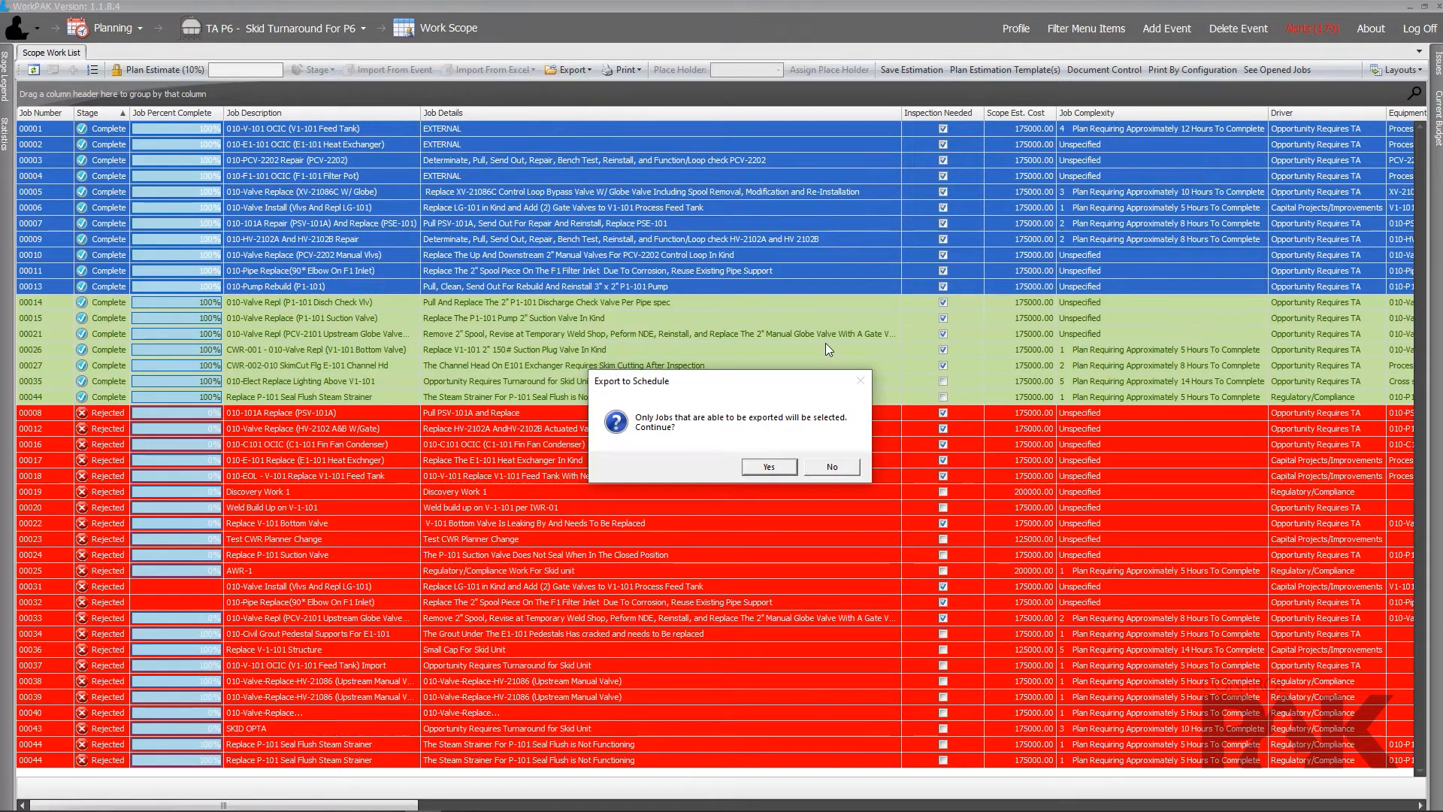
pyautogui.click(767, 466)
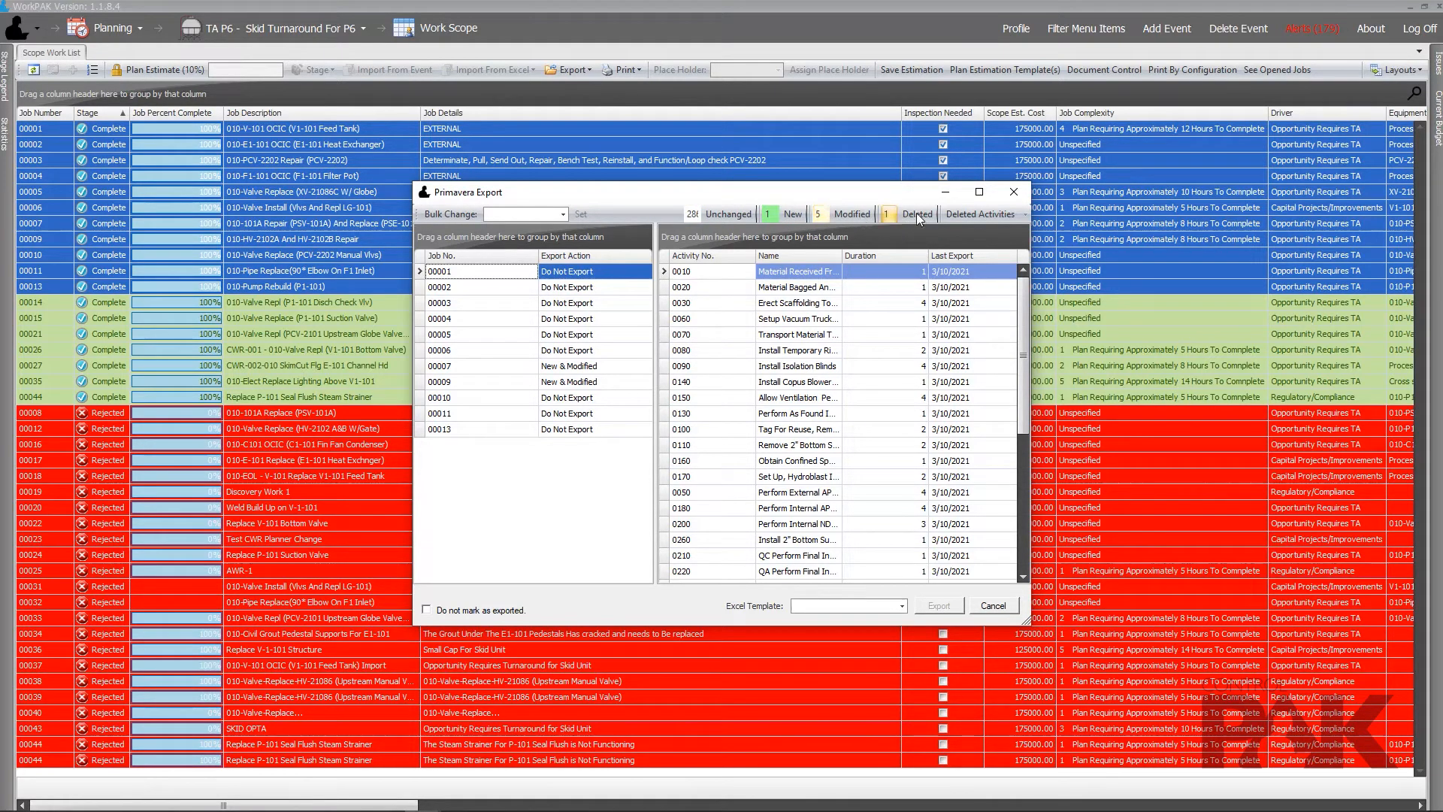
# Step: Set the export action of job 00001 to All Activities
pyautogui.click(628, 269)
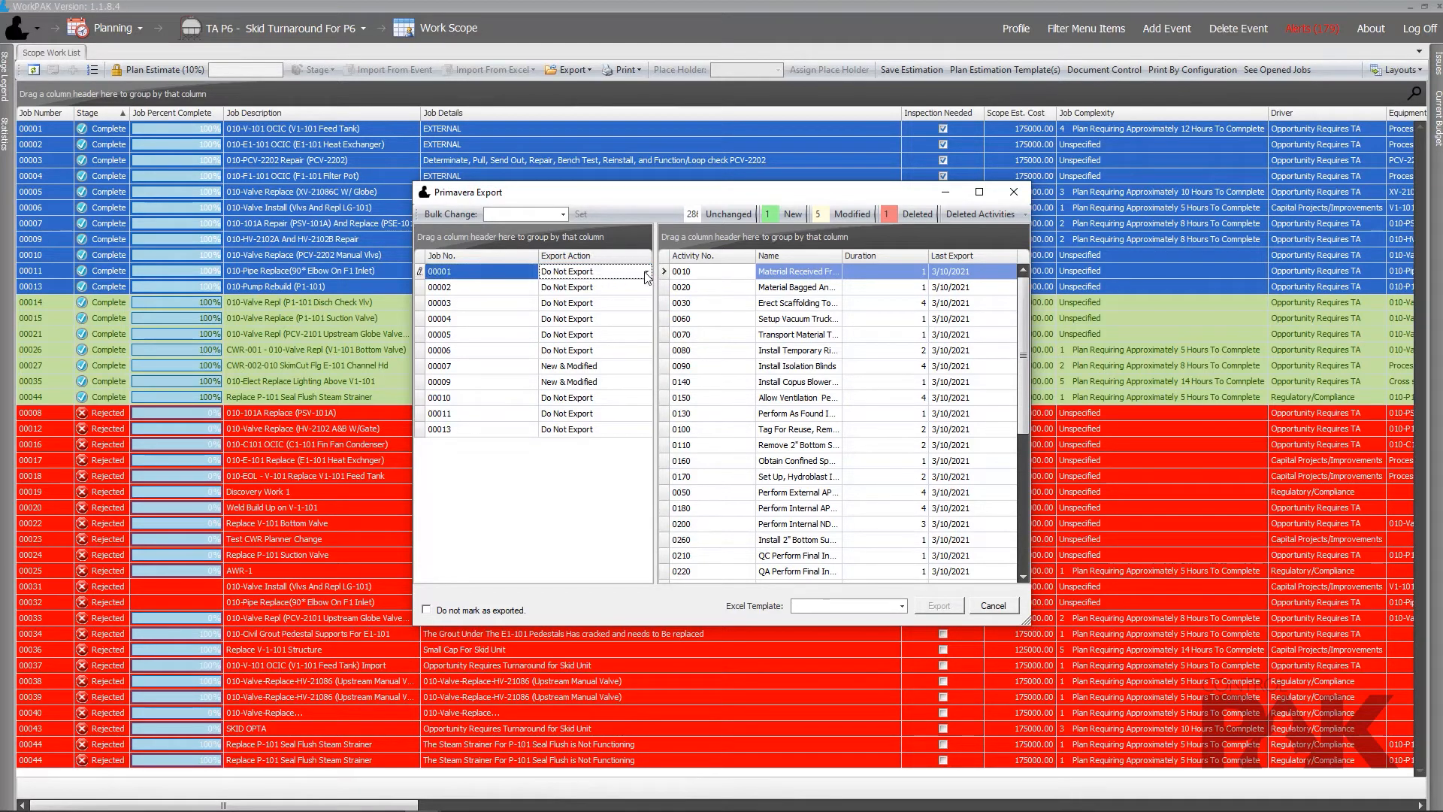
pyautogui.click(646, 270)
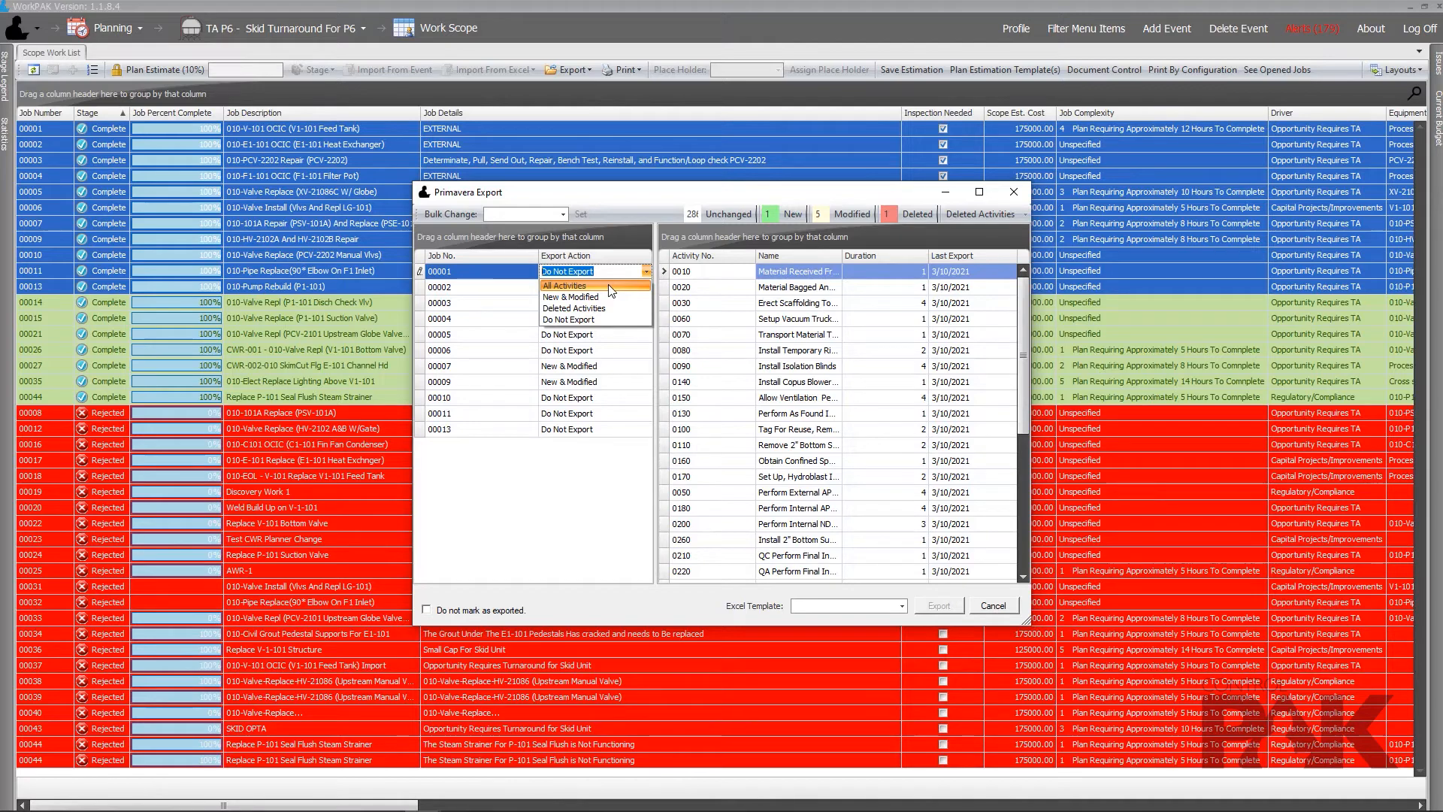
pyautogui.click(611, 289)
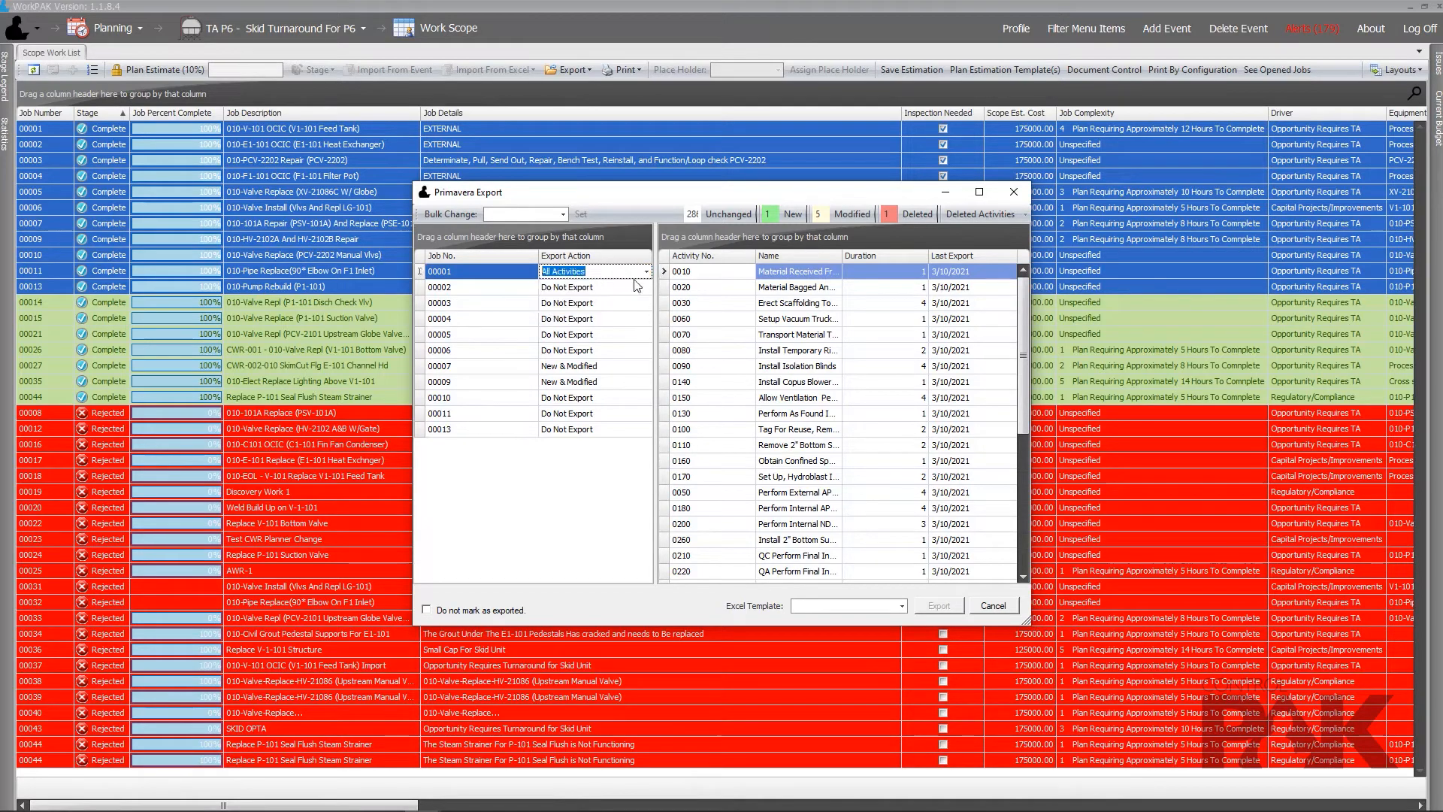
# Step: Bulk-change the export action of all listed jobs, 00001 through 00013, to All Activities
pyautogui.click(564, 214)
pyautogui.click(544, 227)
pyautogui.keyDown('shift'); pyautogui.click(586, 436); pyautogui.keyUp('shift')
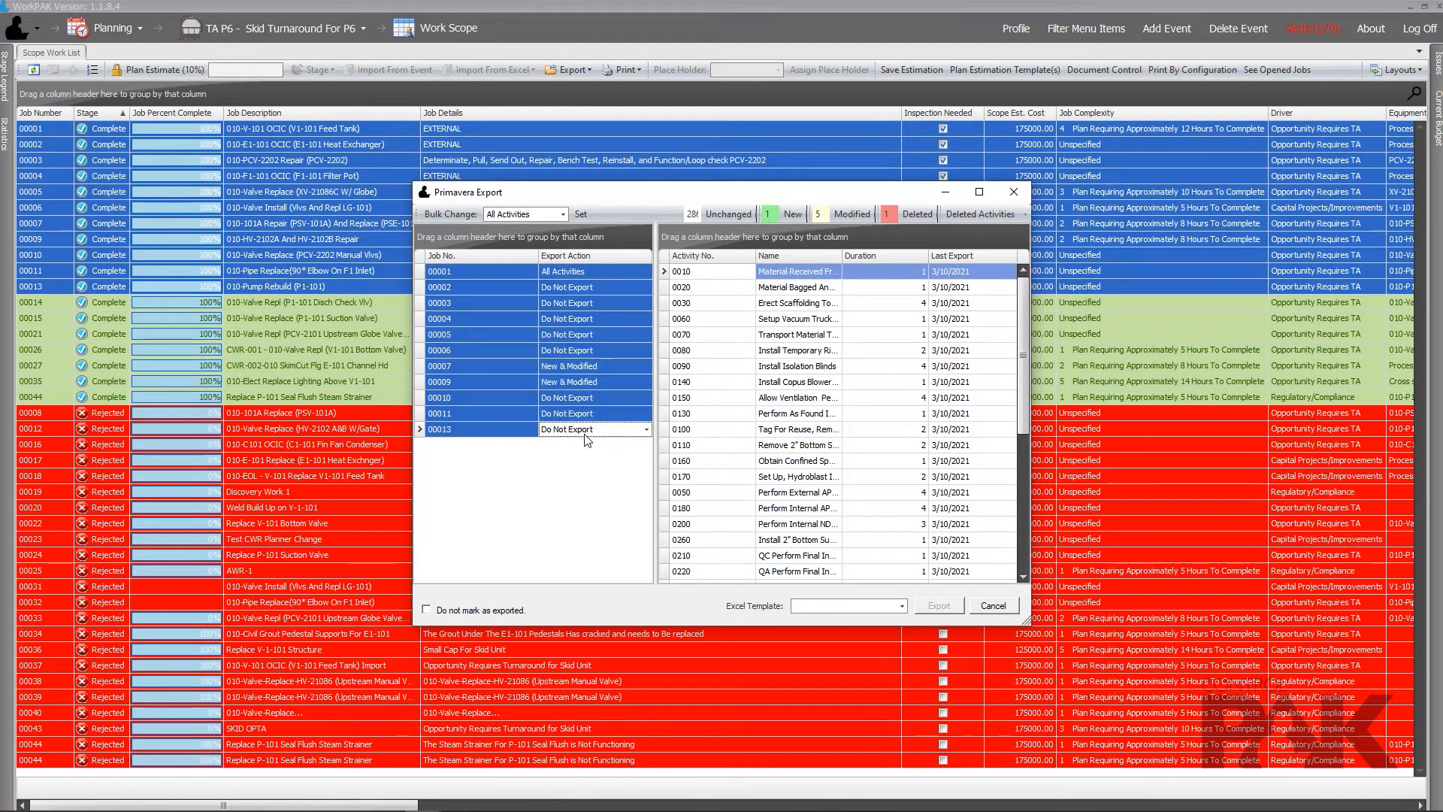
pyautogui.click(563, 215)
pyautogui.click(531, 229)
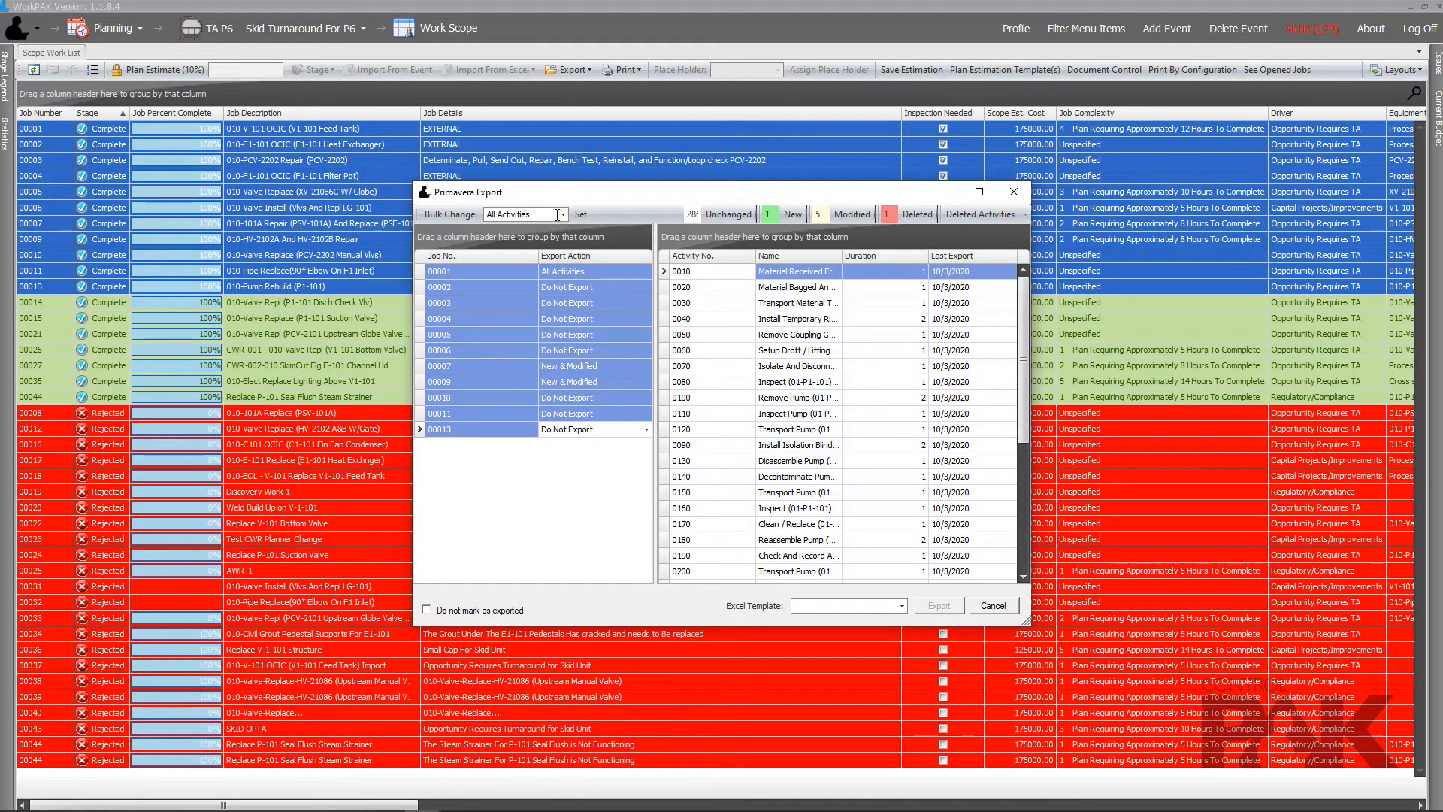
pyautogui.click(563, 215)
pyautogui.click(526, 267)
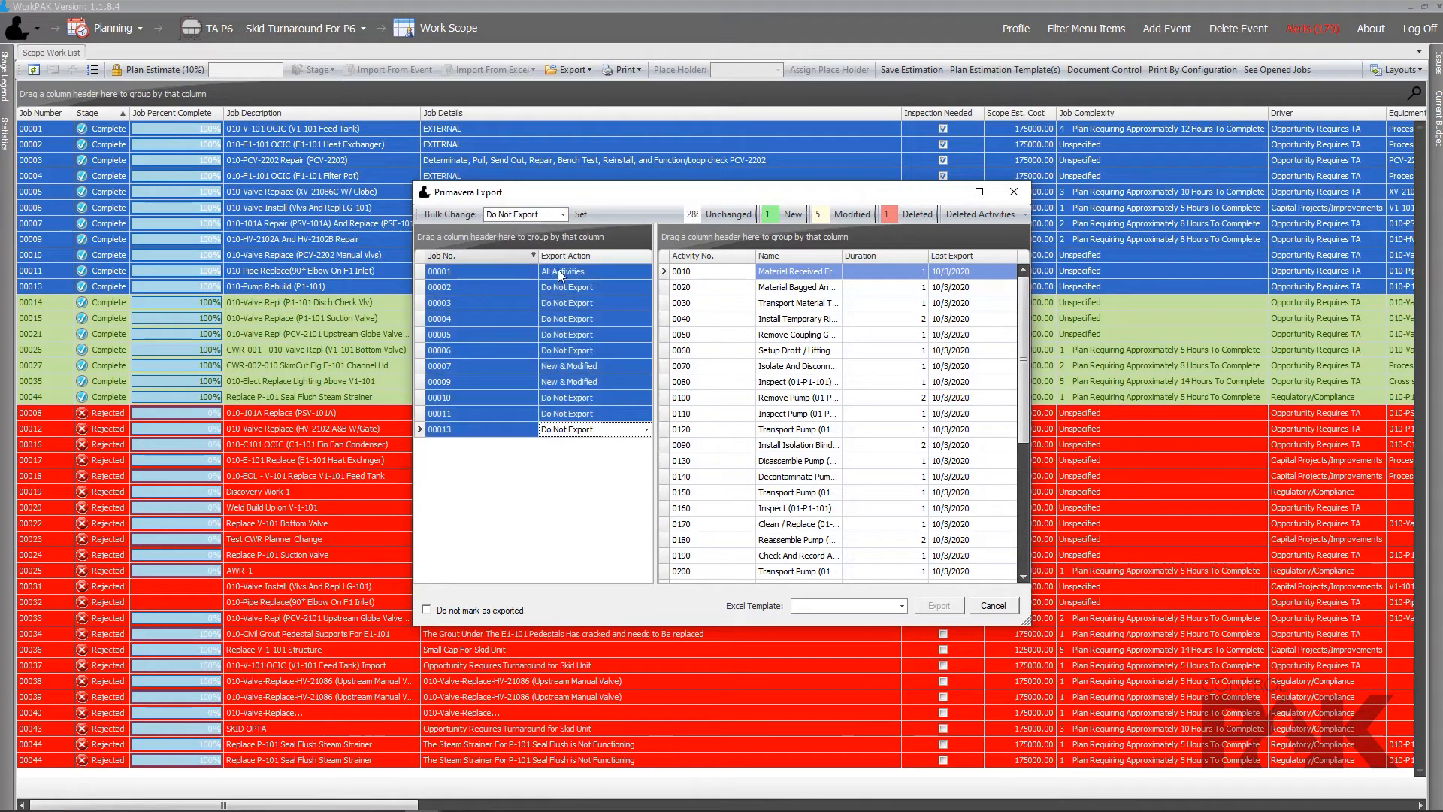
pyautogui.click(562, 214)
pyautogui.click(540, 229)
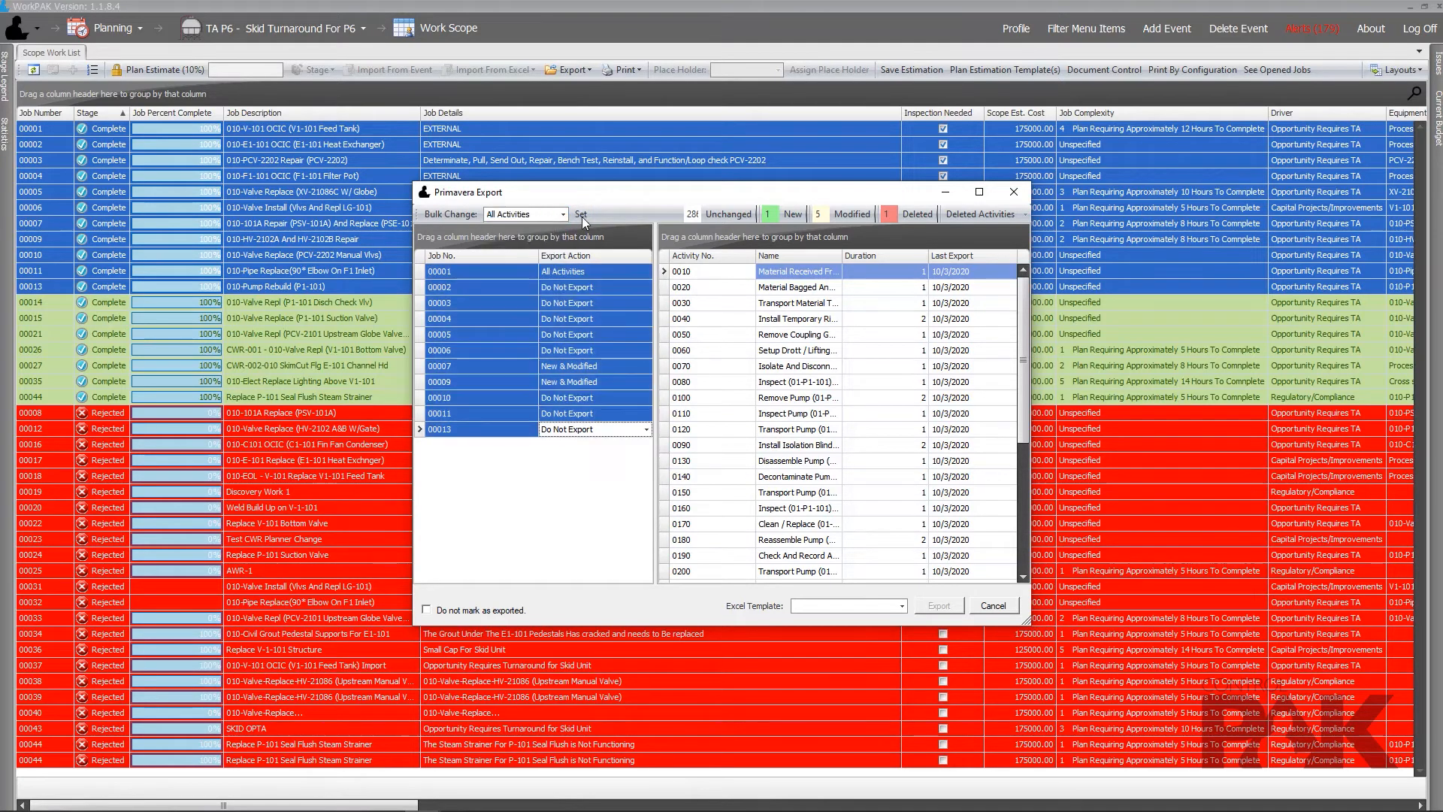
pyautogui.click(582, 214)
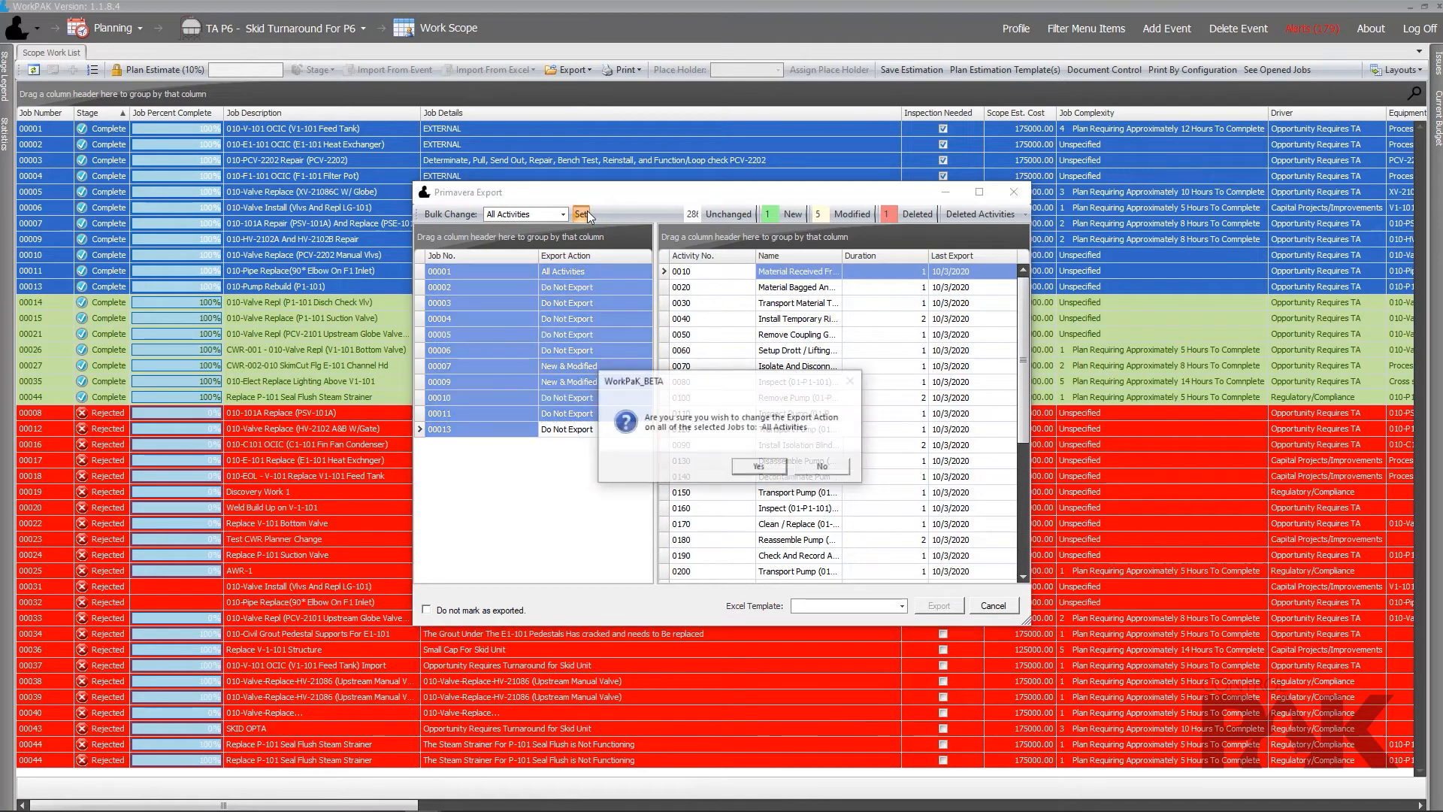
pyautogui.click(744, 466)
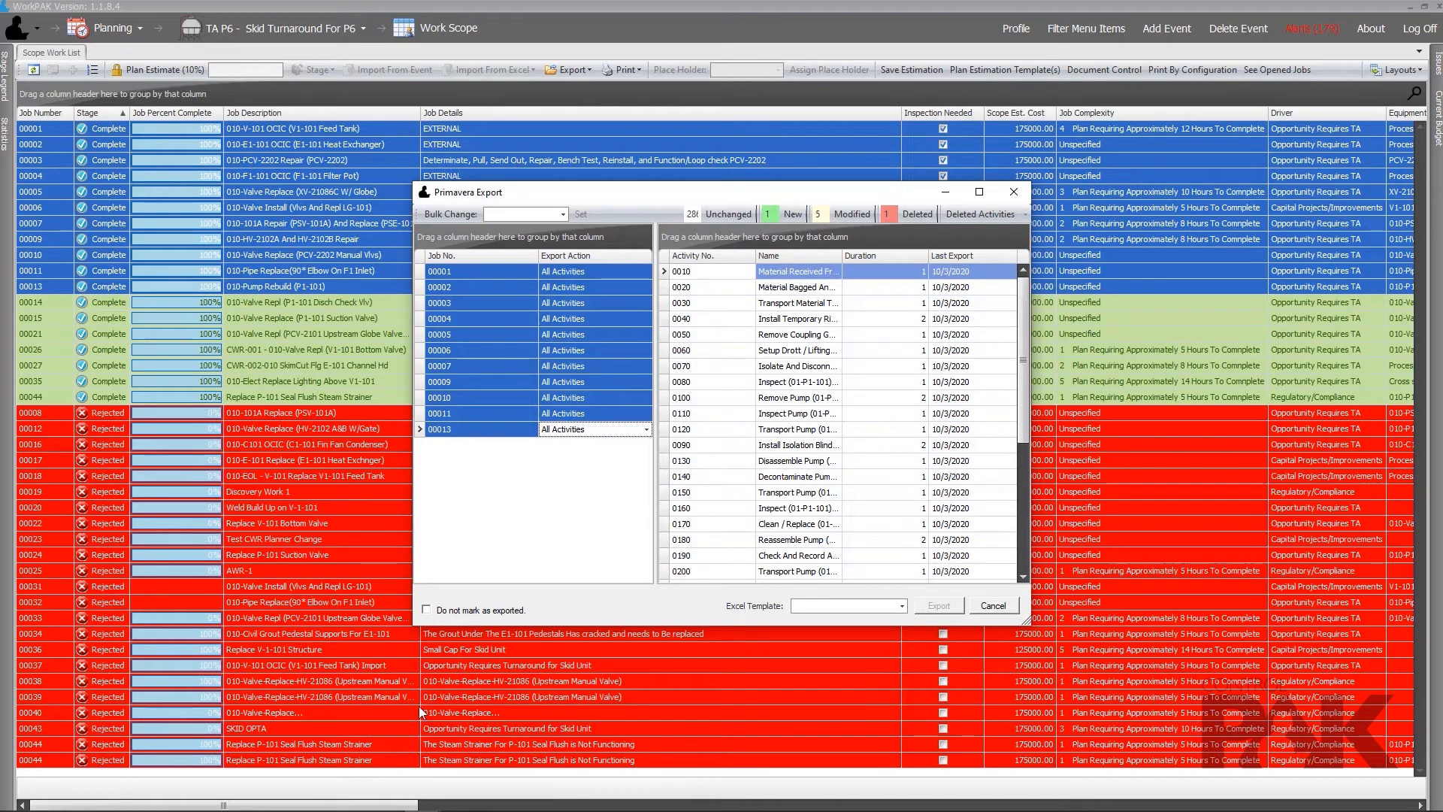
# Step: Enable the option not to mark the jobs as exported and choose the P6 Skid Mapping - KS Excel template
pyautogui.click(428, 611)
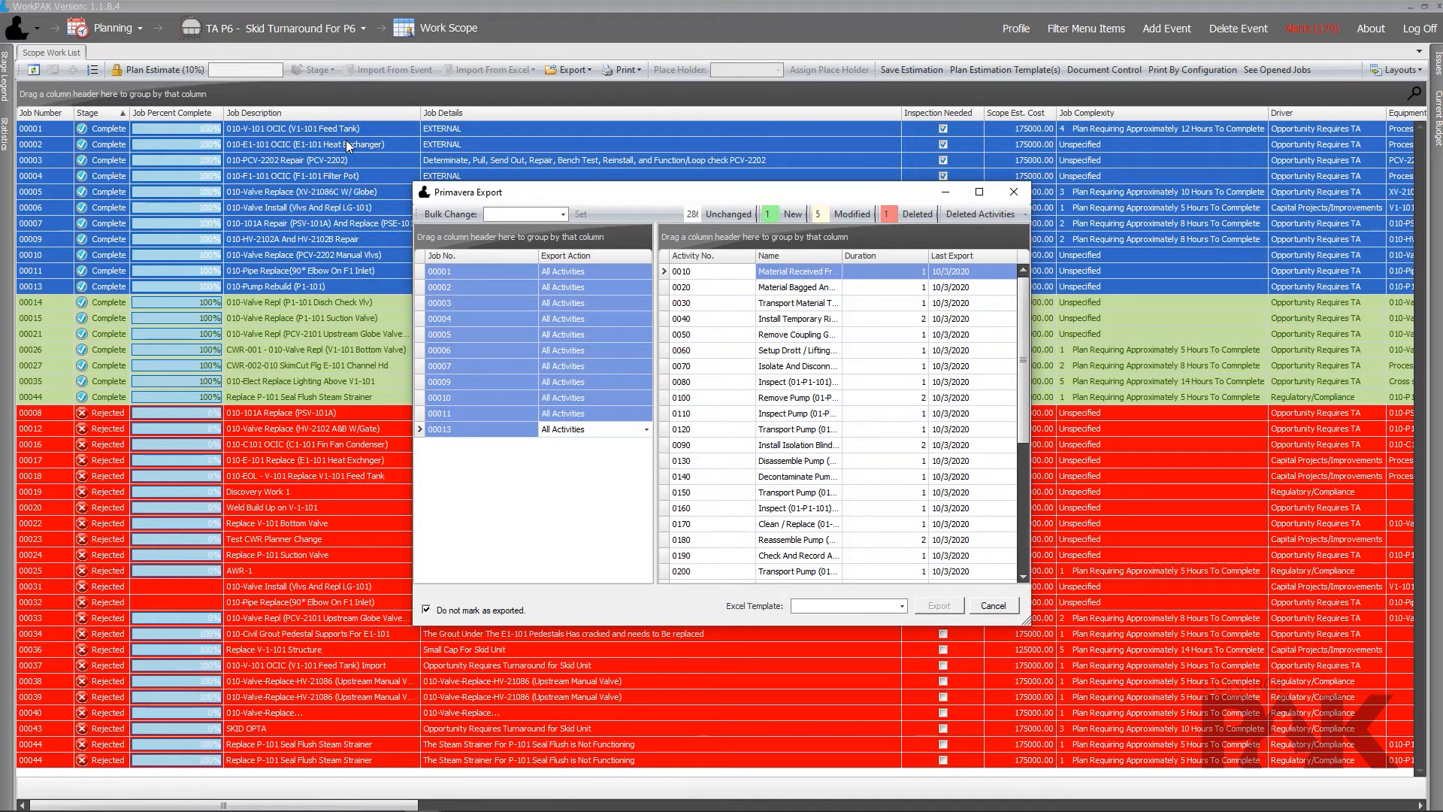
pyautogui.click(902, 605)
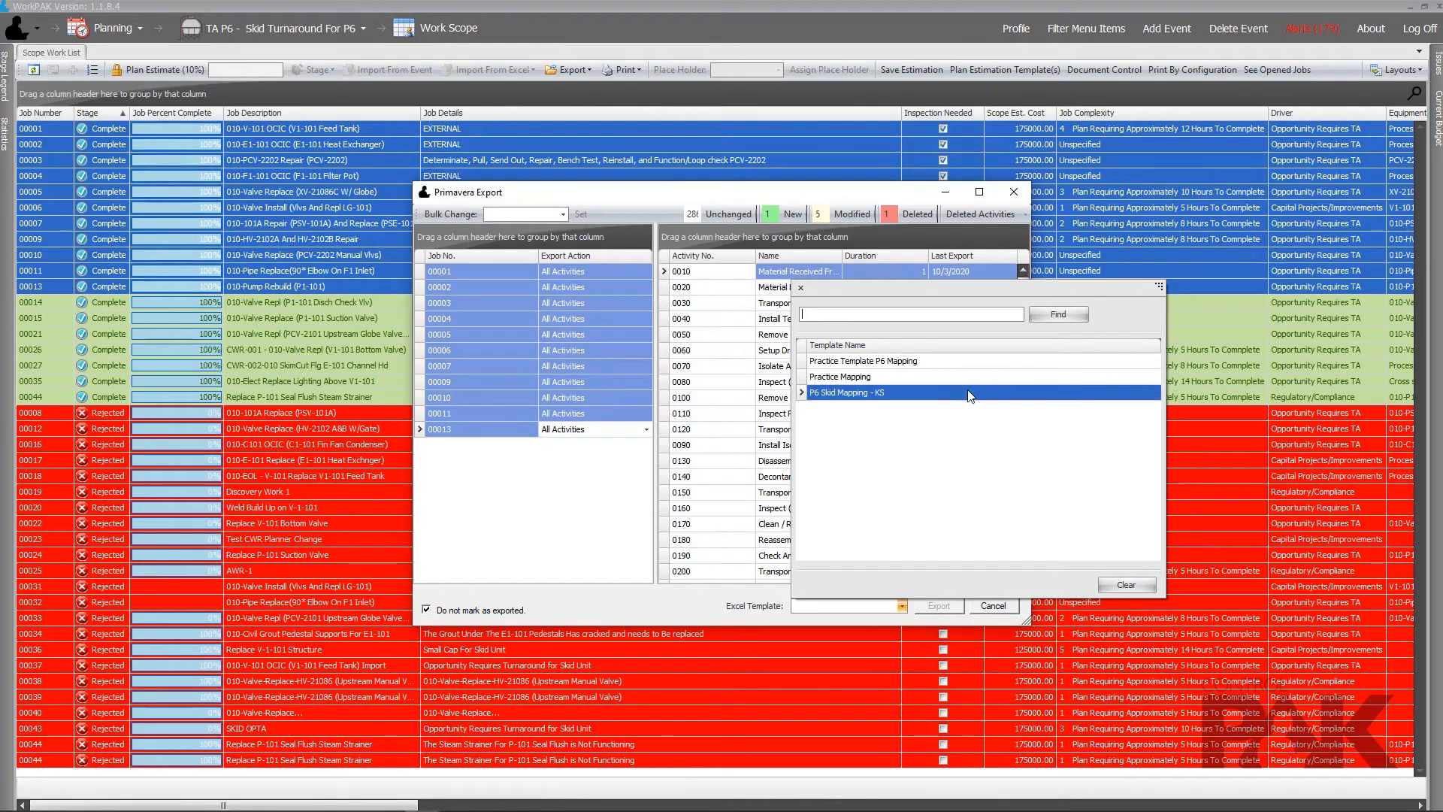
pyautogui.click(901, 394)
pyautogui.doubleClick(898, 394)
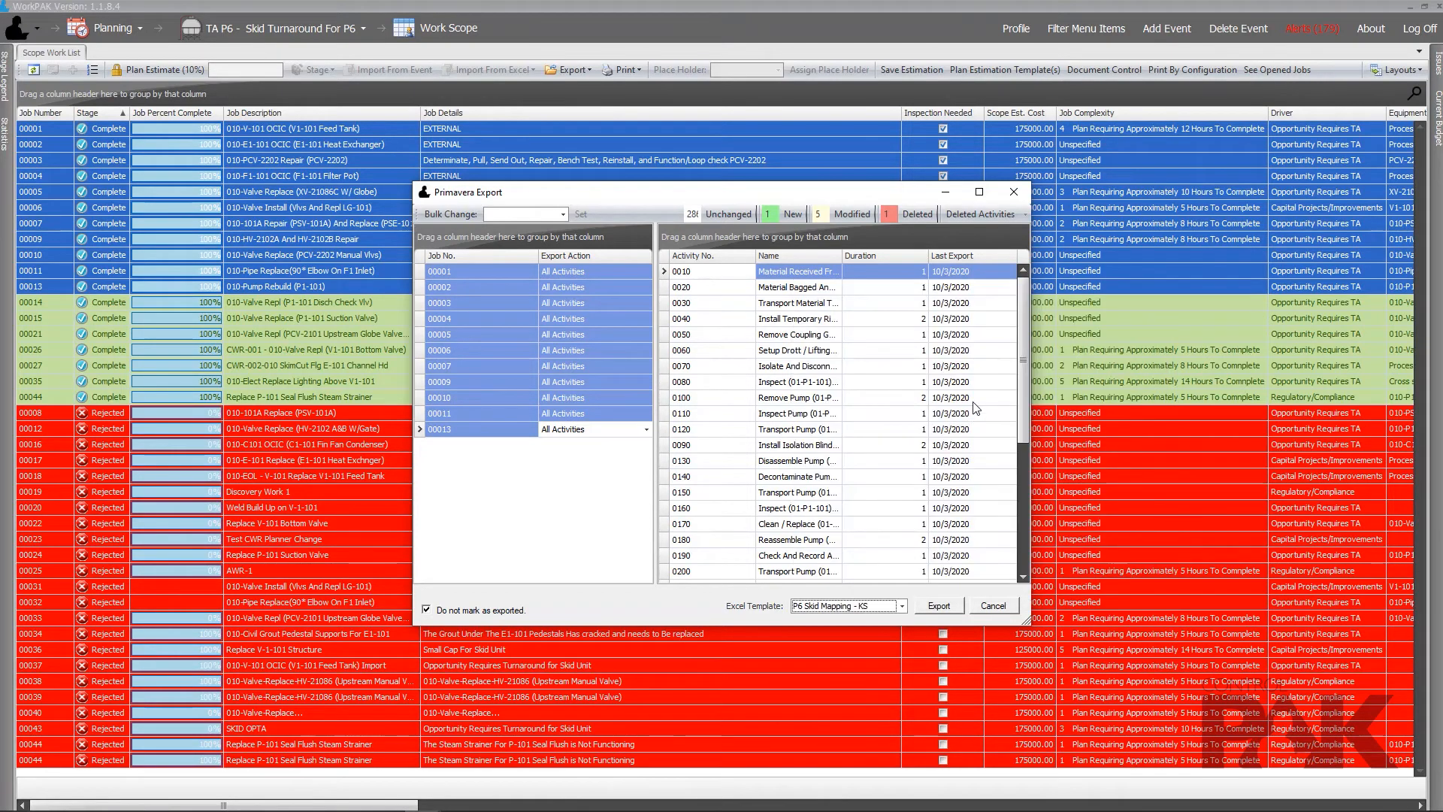
# Step: Export the jobs to a Microsoft Excel file named "WorkPAK P6 Export" in the Downloads folder
pyautogui.click(950, 611)
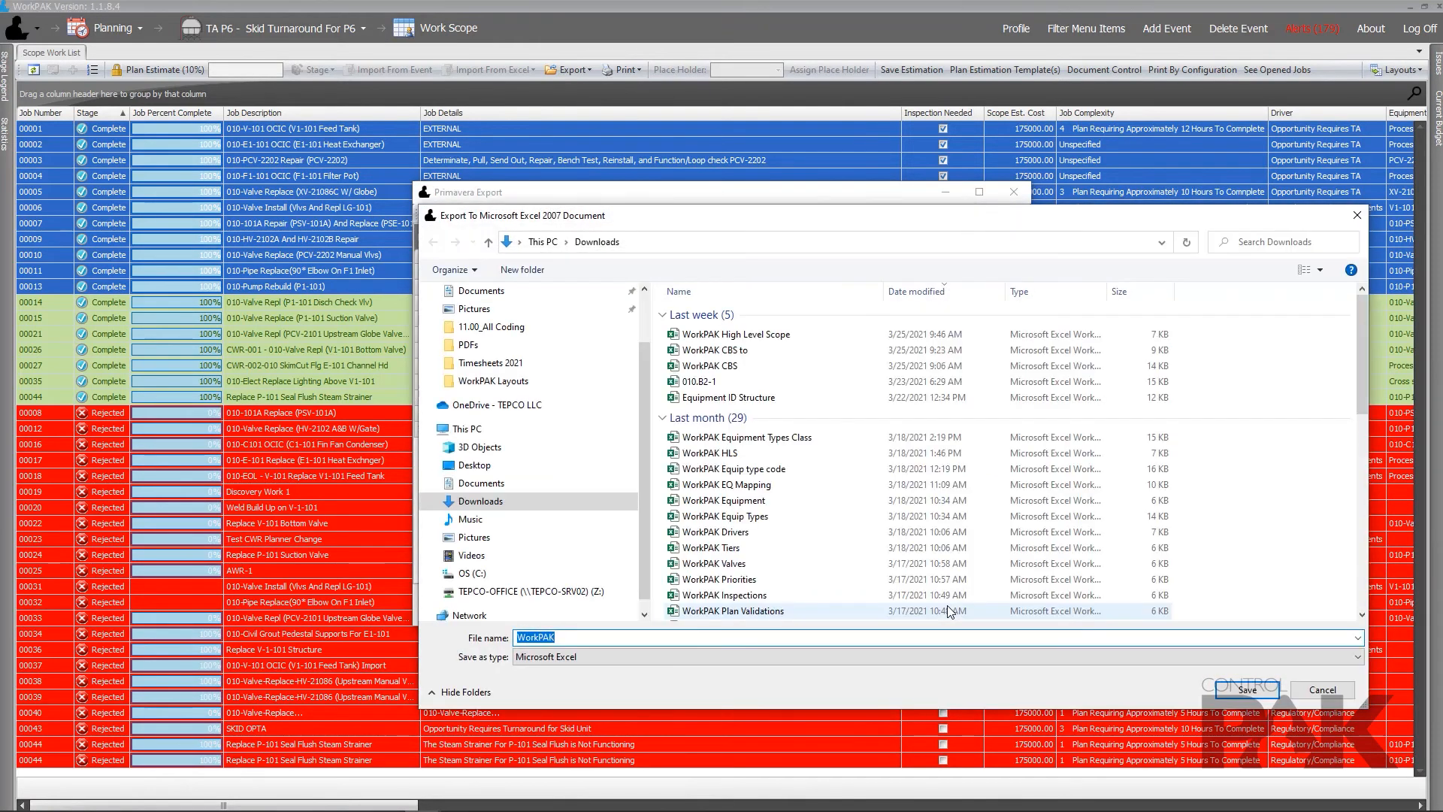
pyautogui.click(630, 637)
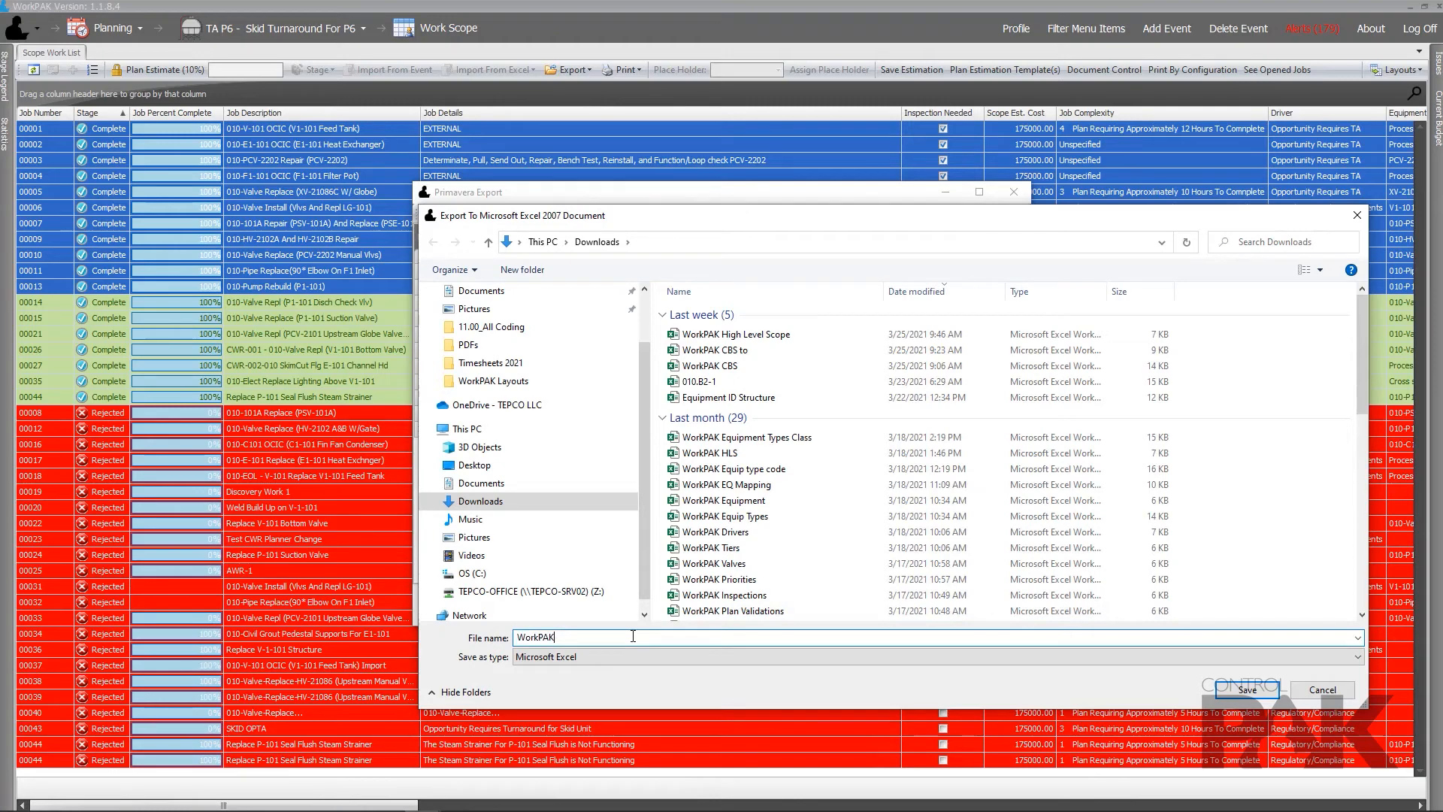
pyautogui.write('P6 Ex')
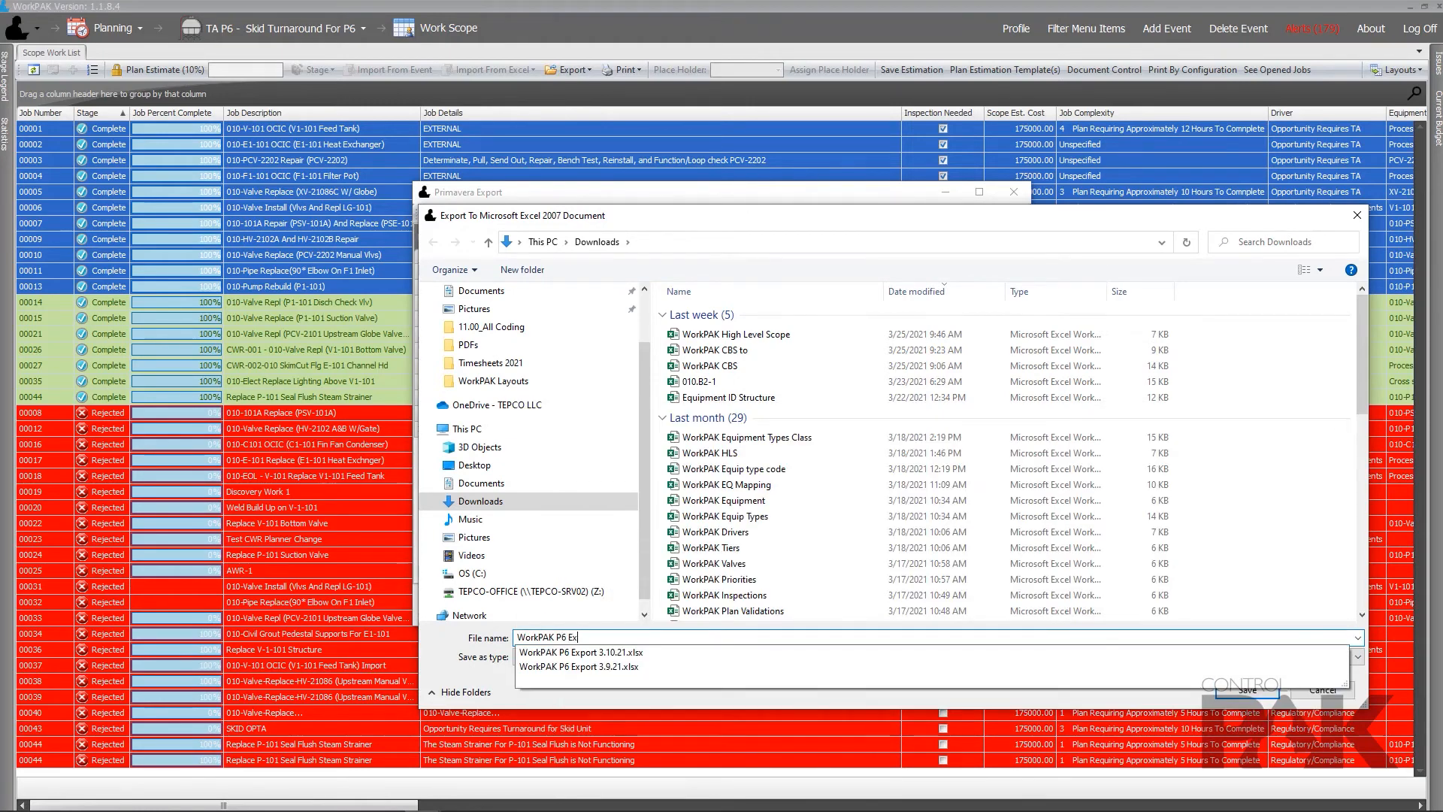
pyautogui.write('port')
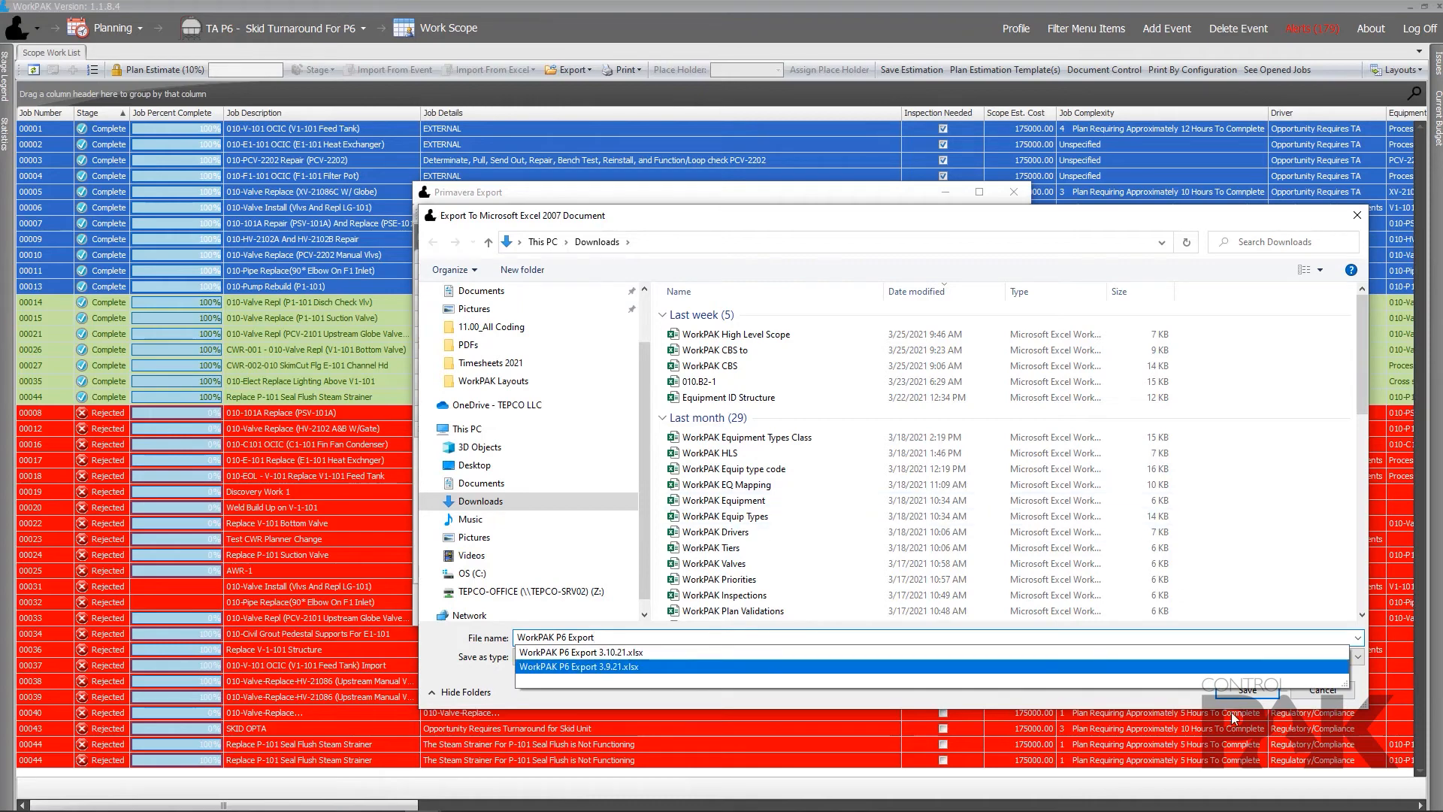
pyautogui.click(1248, 690)
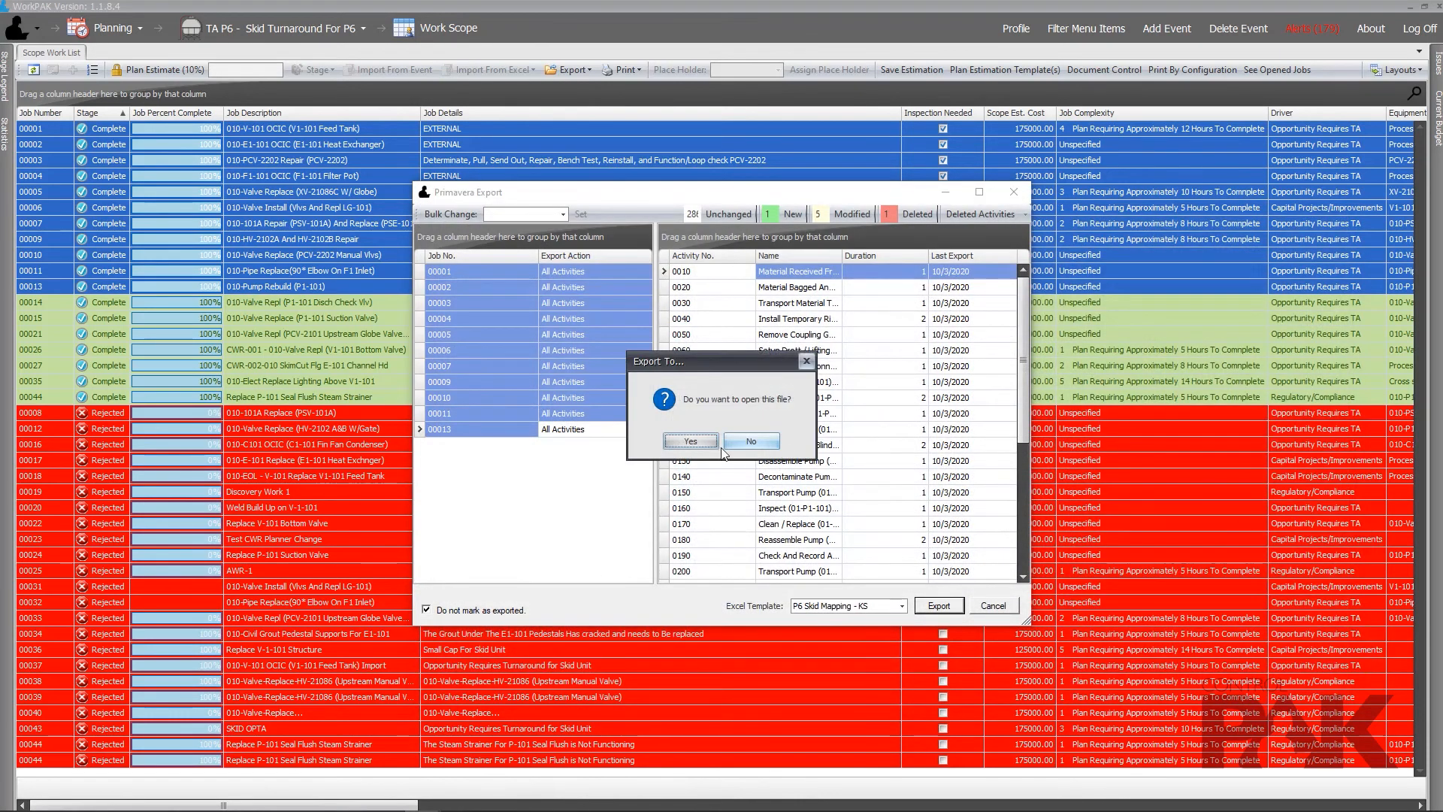
# Step: Open the exported workbook in Excel and widen the task_name and wbs_id columns on the TASK sheet
pyautogui.click(692, 449)
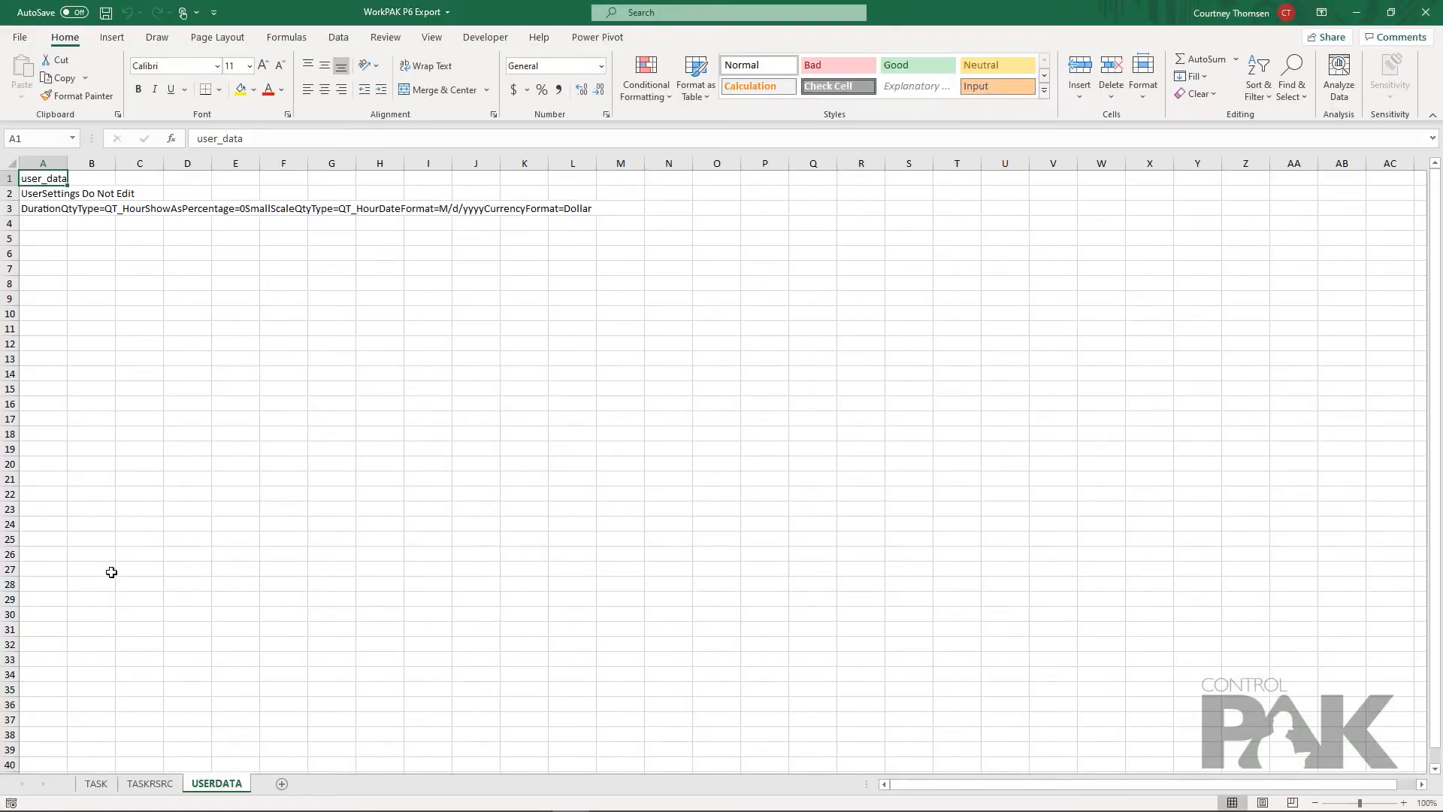
pyautogui.click(92, 784)
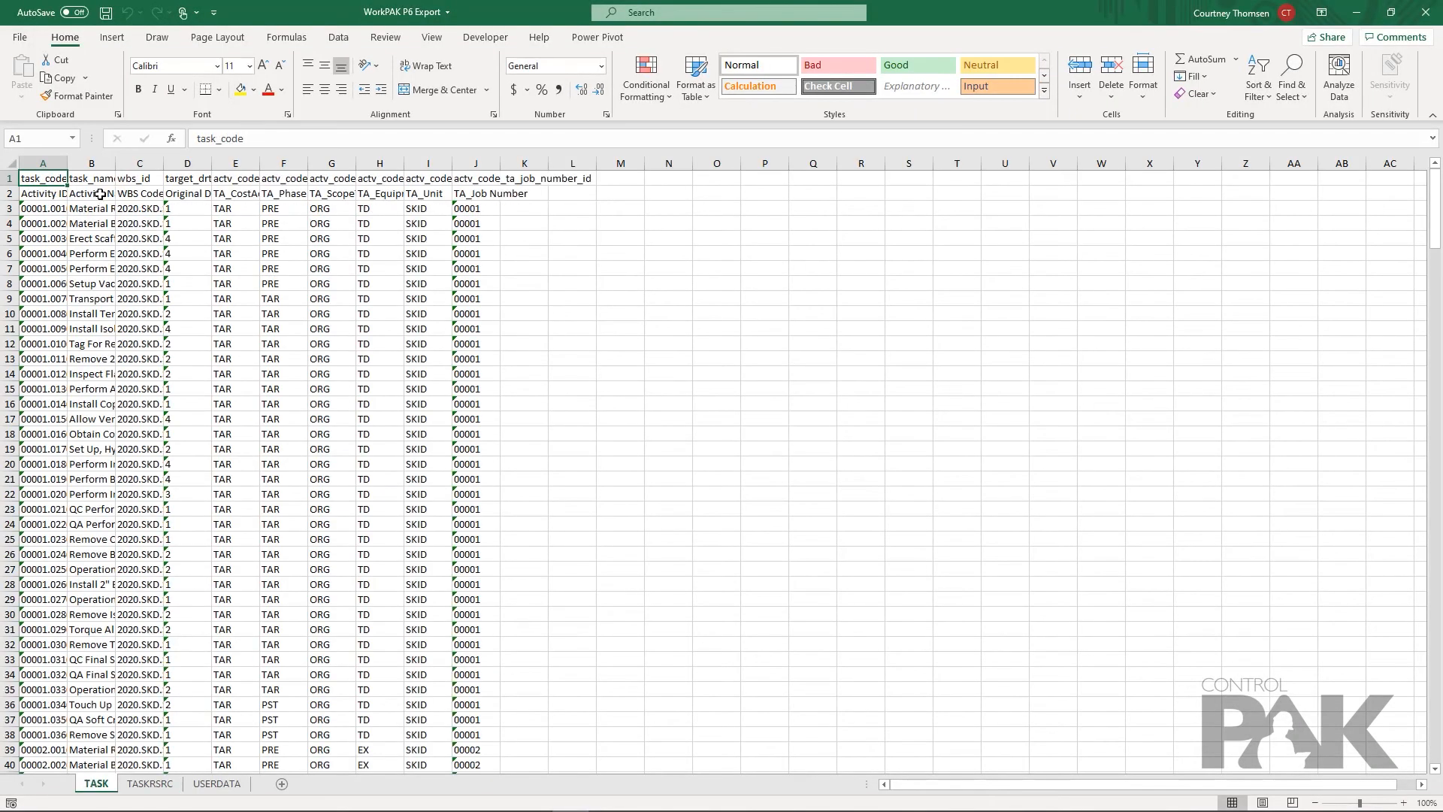
pyautogui.moveTo(113, 161); pyautogui.dragTo(615, 161)
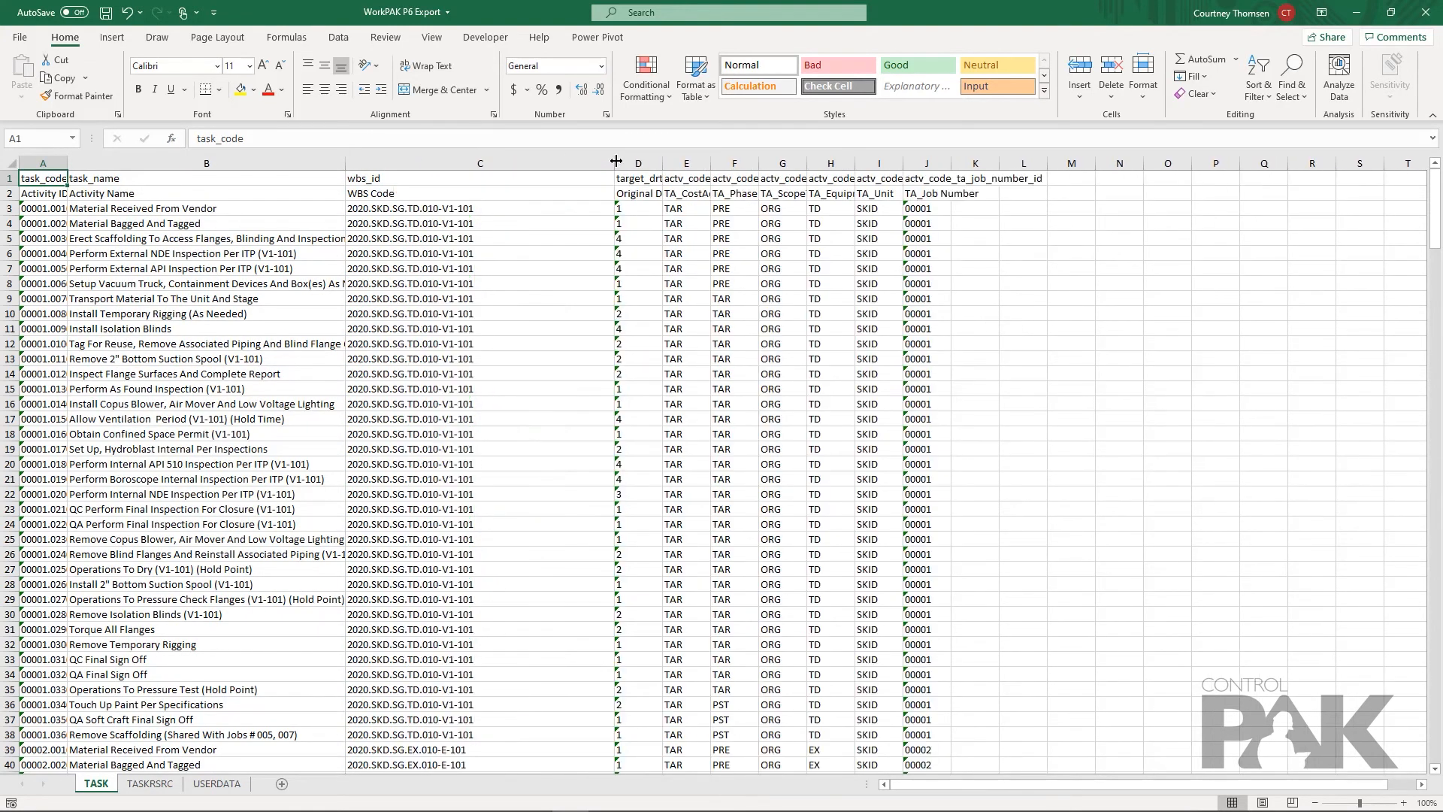